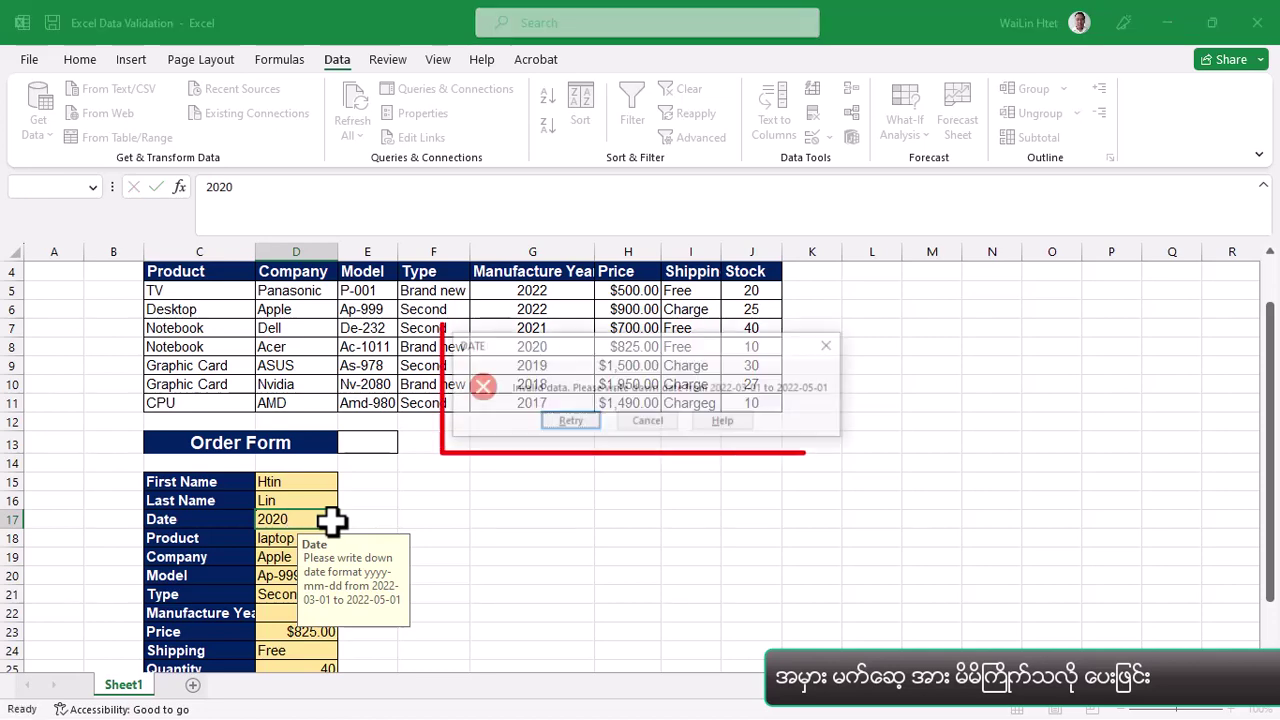
Cancel the DATE error alert so the rejected 2020 entry in D17 is discarded.
click(648, 424)
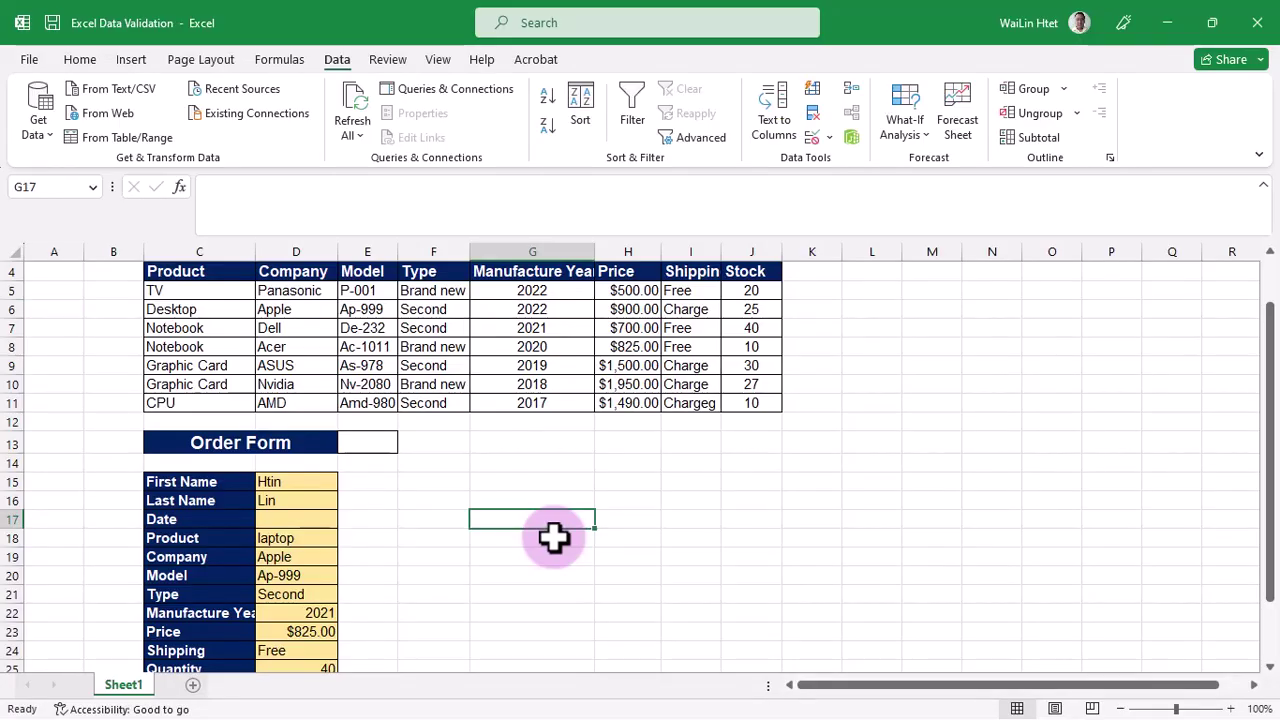
click(550, 520)
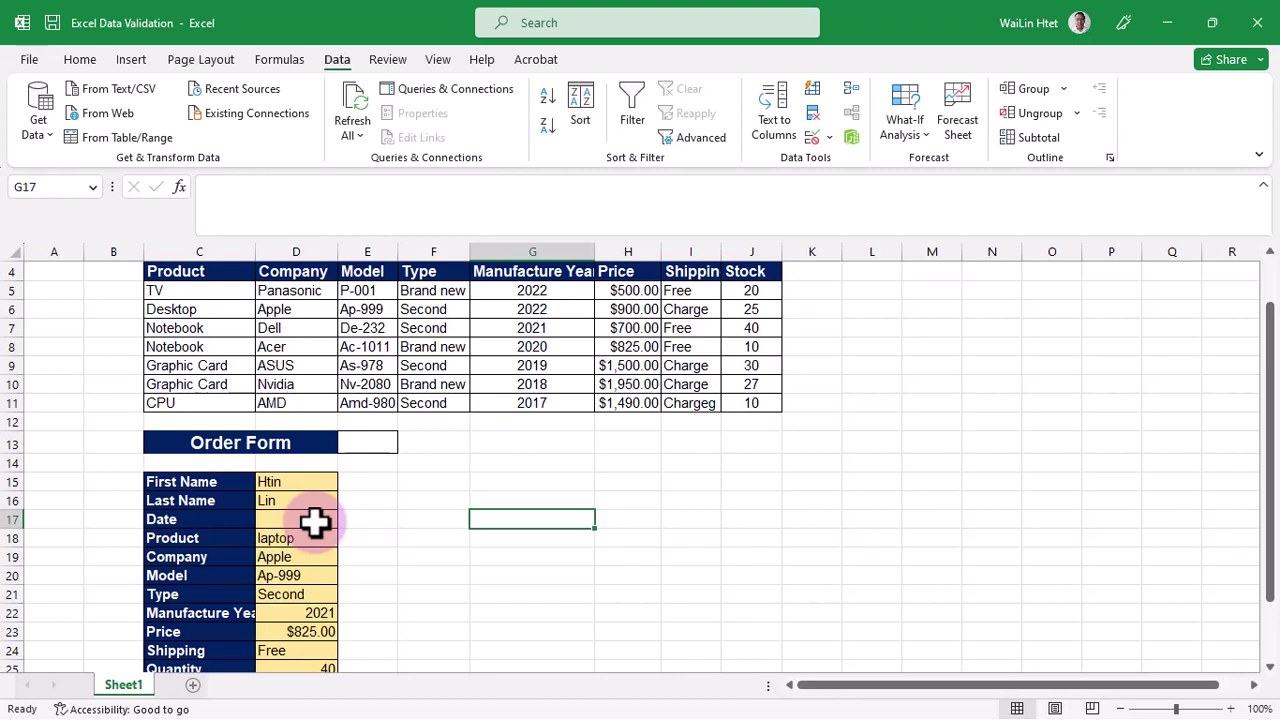
Enter 2020 in Date cell D17 and move the resulting default validation error alert down.
click(315, 520)
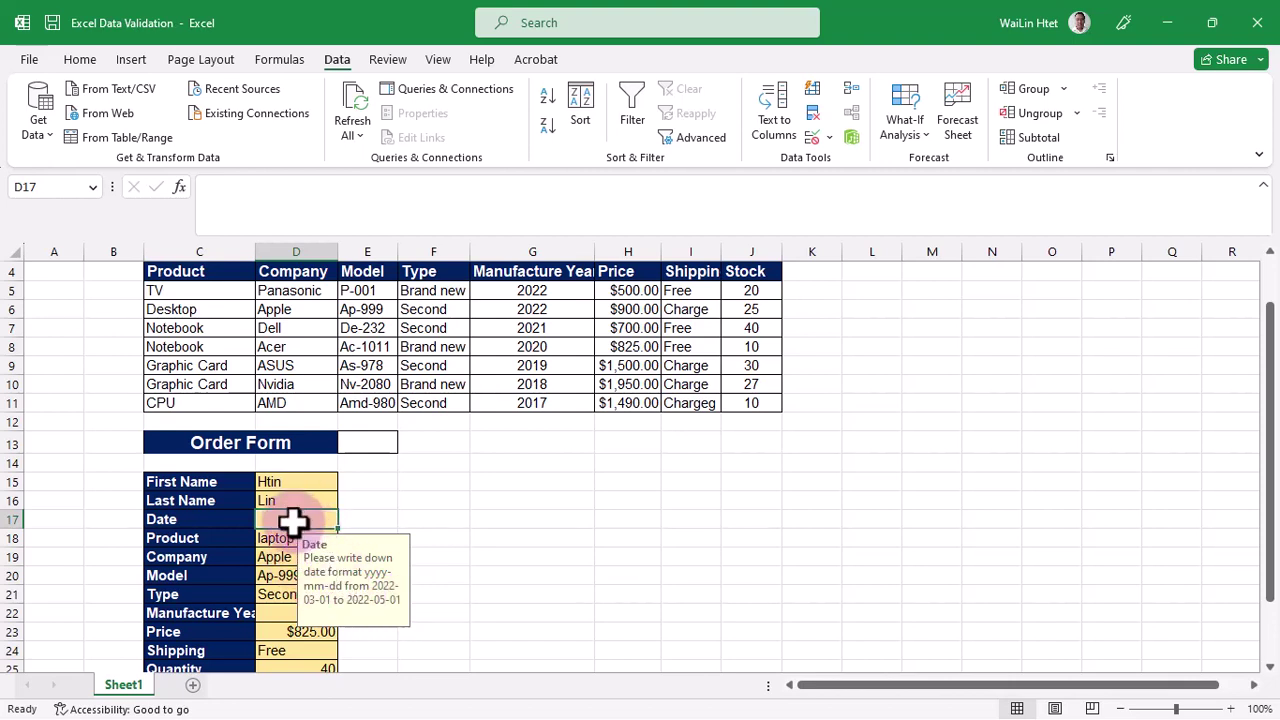
text(2022)
key(BackSpace)
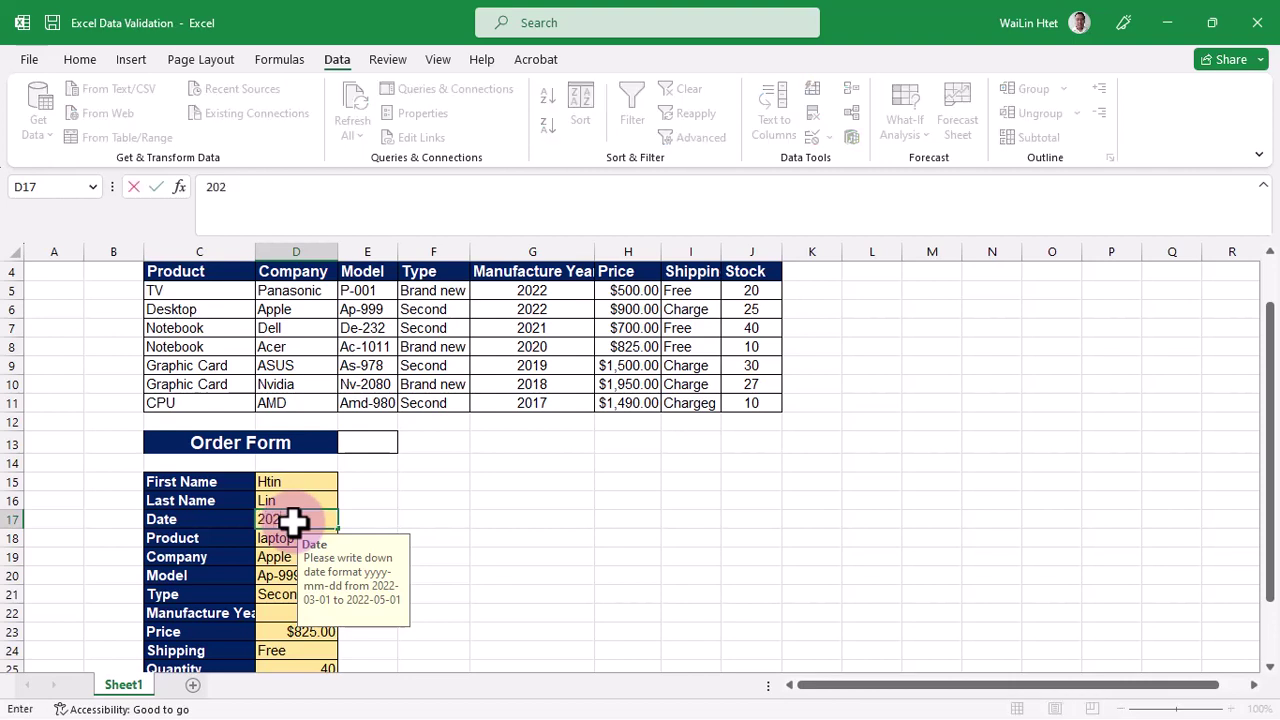
text(0)
key(Return)
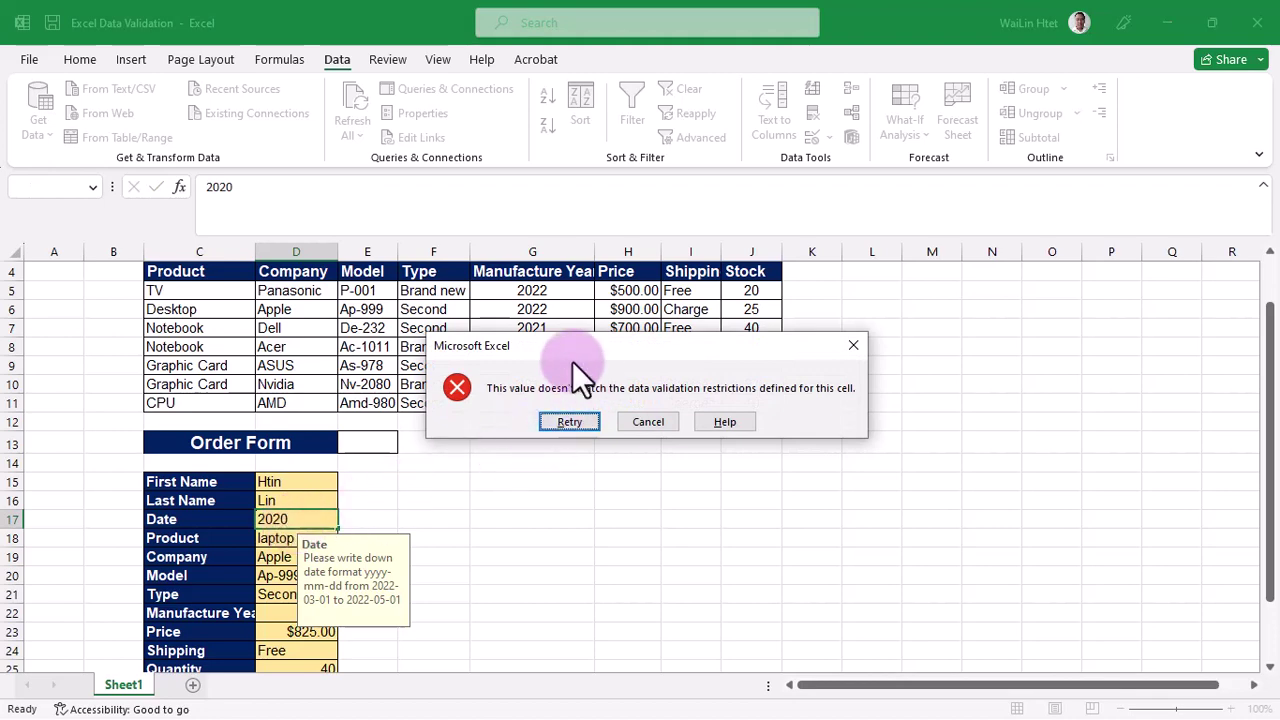
drag(548, 349, 540, 448)
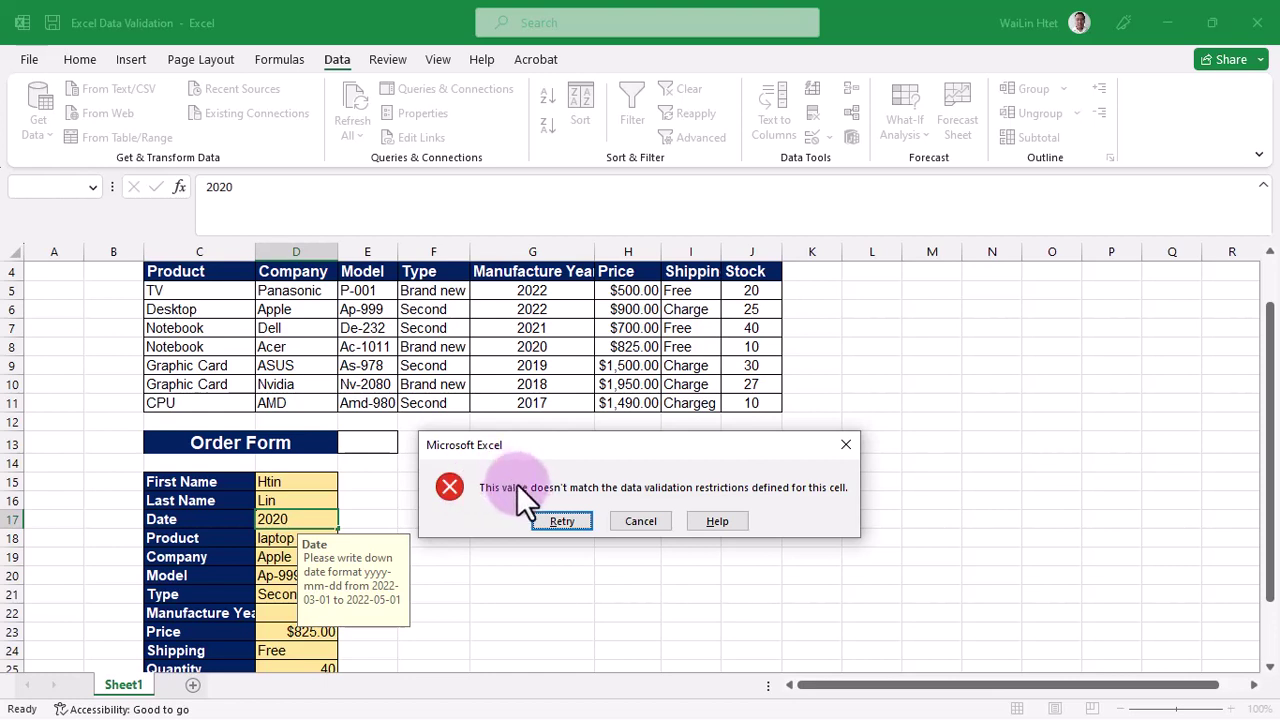
Discard the rejected 2020 entry and open Data Validation for the Date cell D17.
click(634, 524)
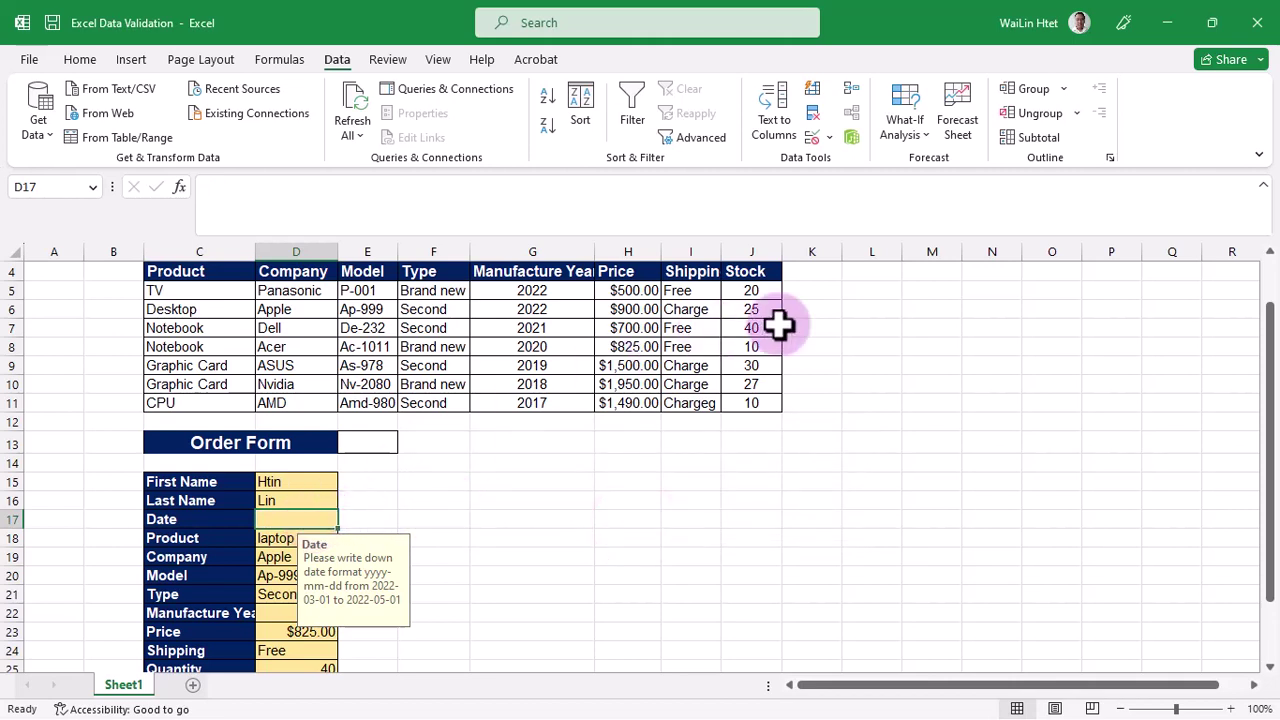
click(344, 60)
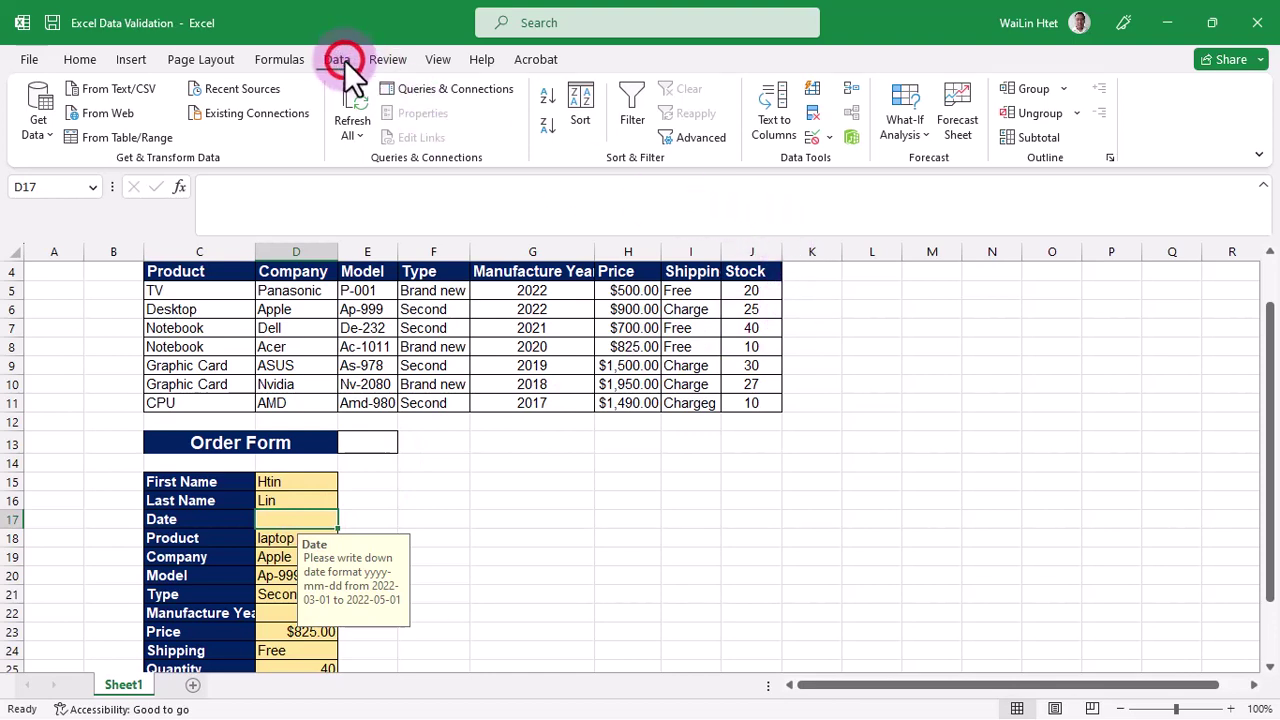
click(830, 137)
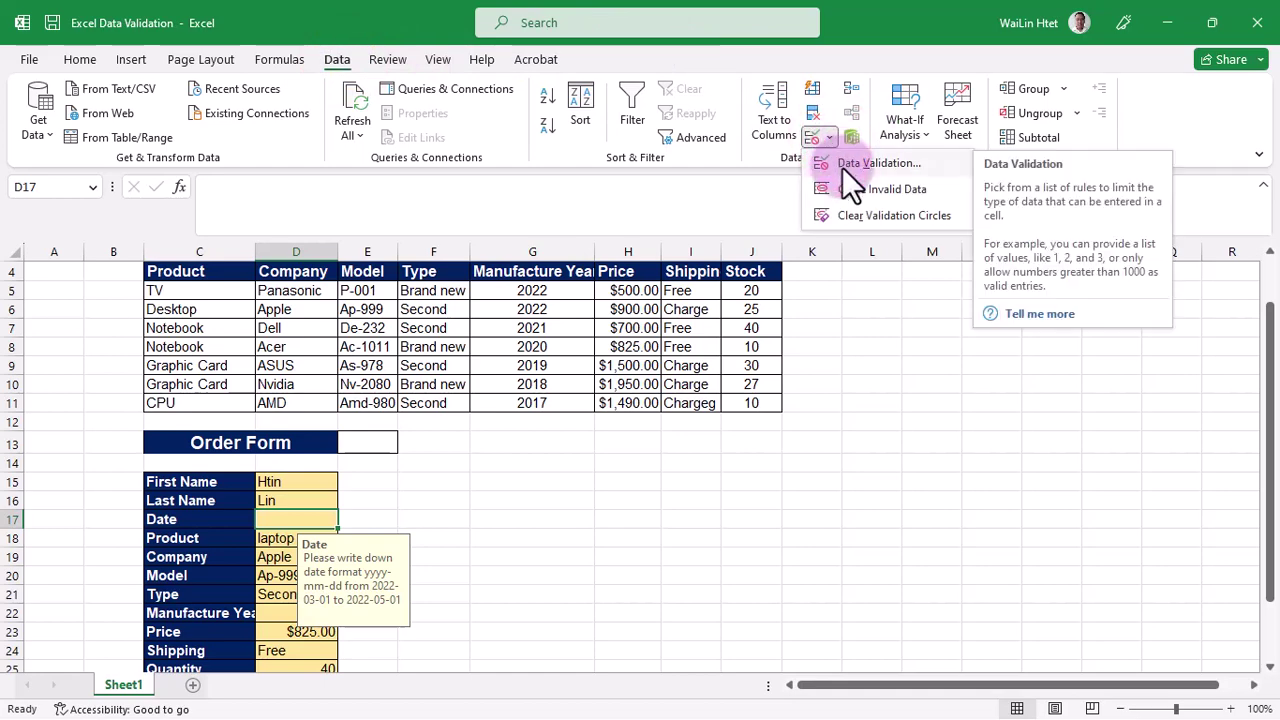
click(842, 167)
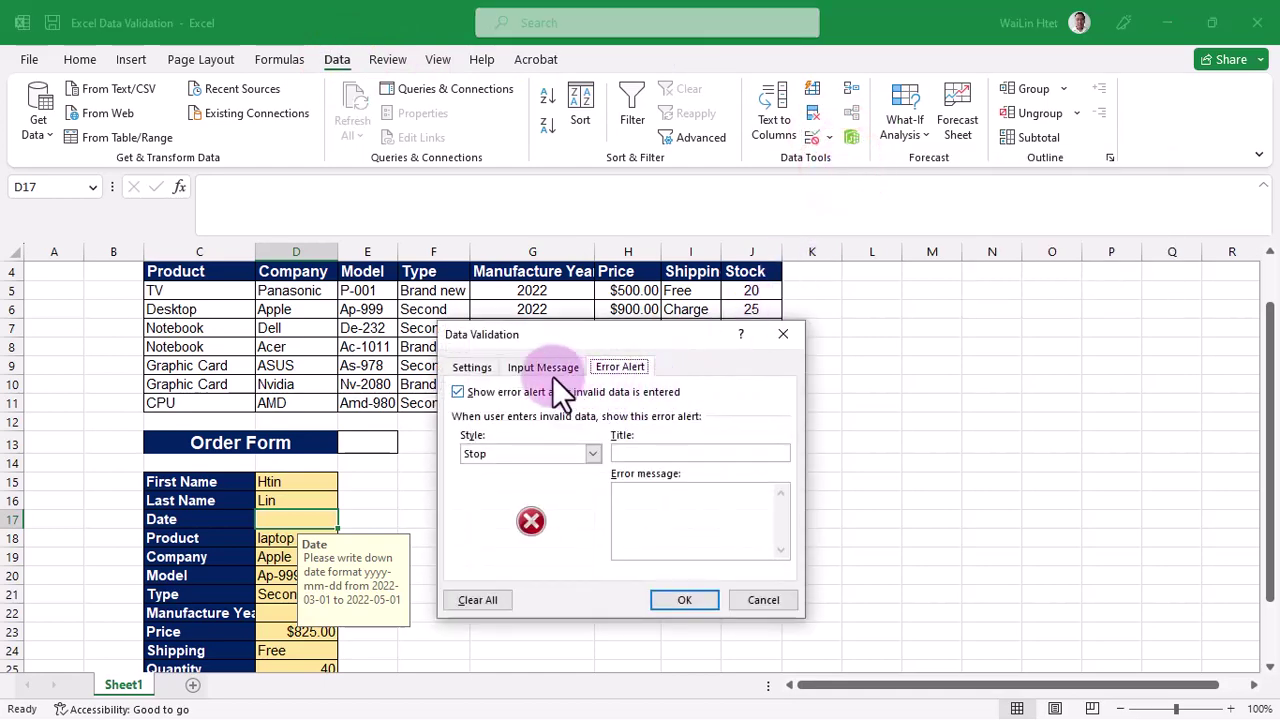
On the Error Alert tab, keep the Stop style and begin editing the title.
click(623, 366)
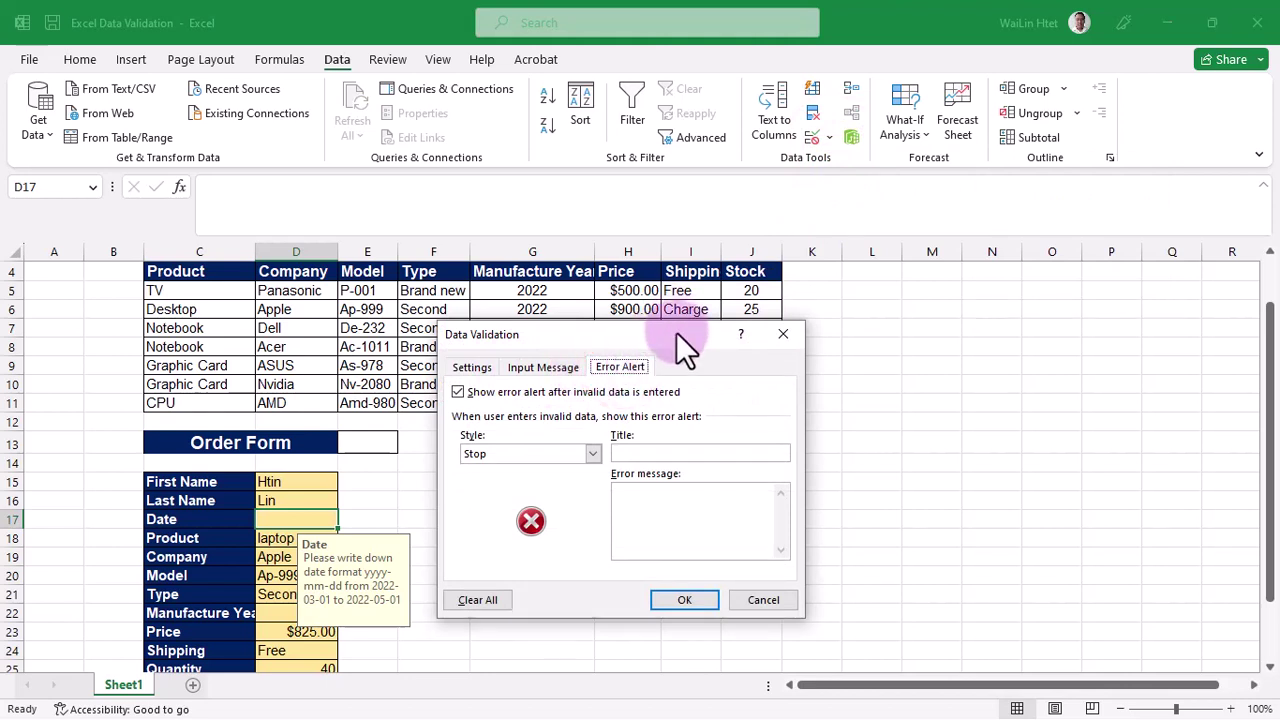
drag(676, 333, 1027, 263)
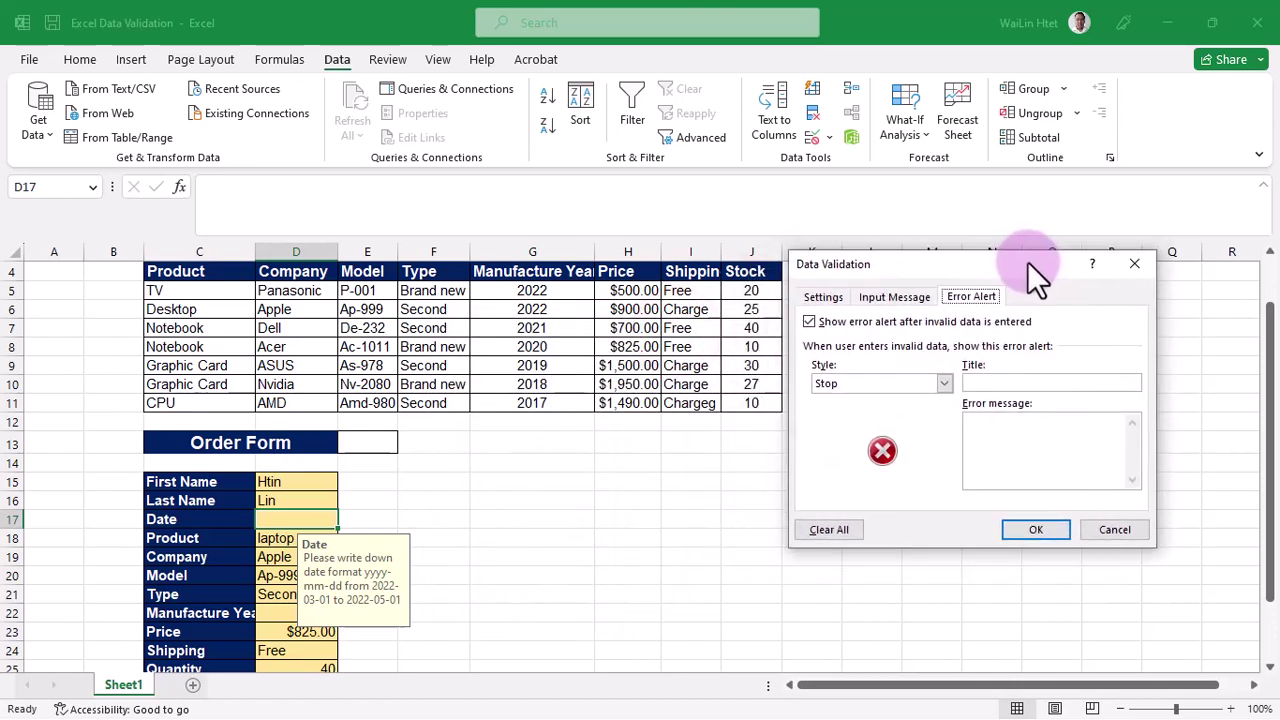
click(938, 385)
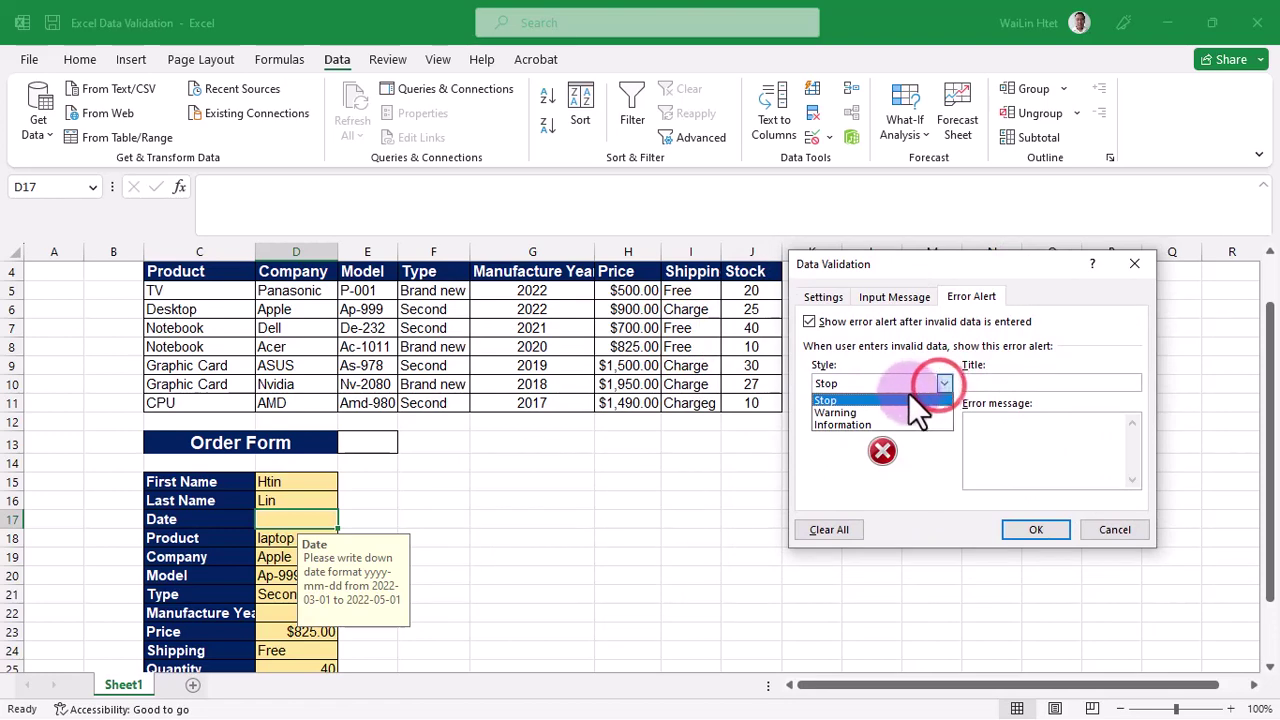
click(904, 399)
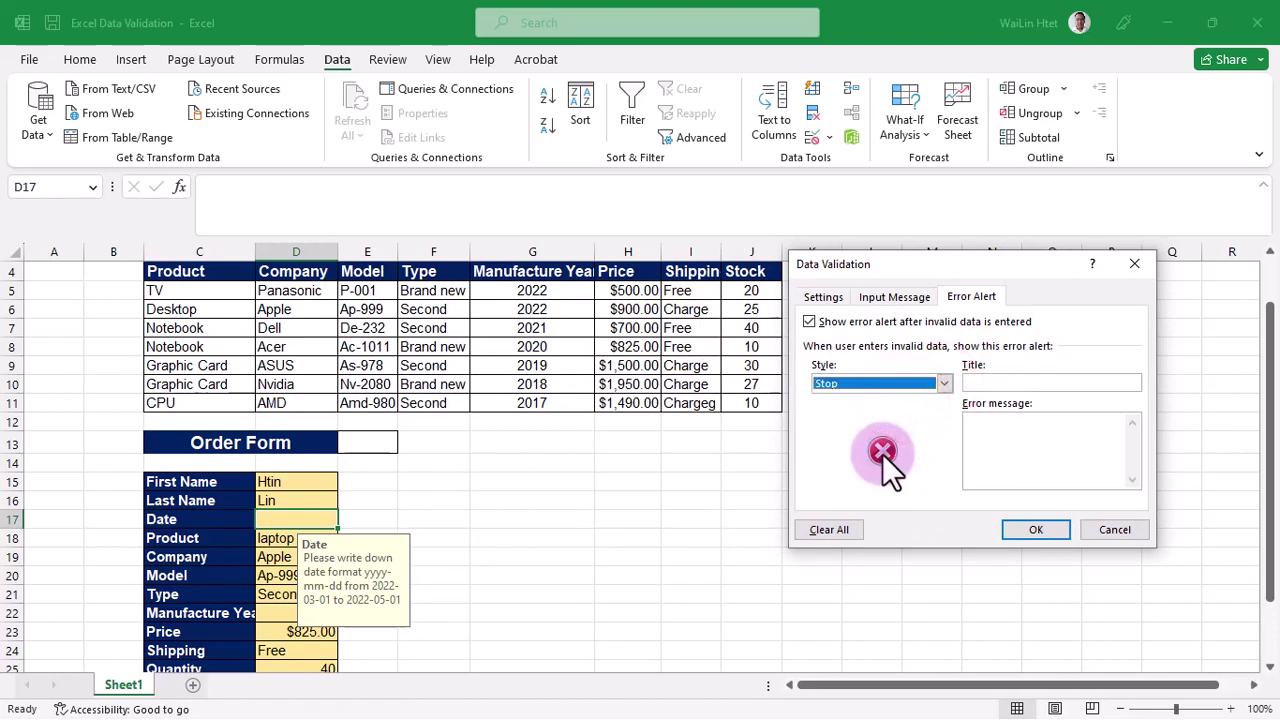
click(978, 382)
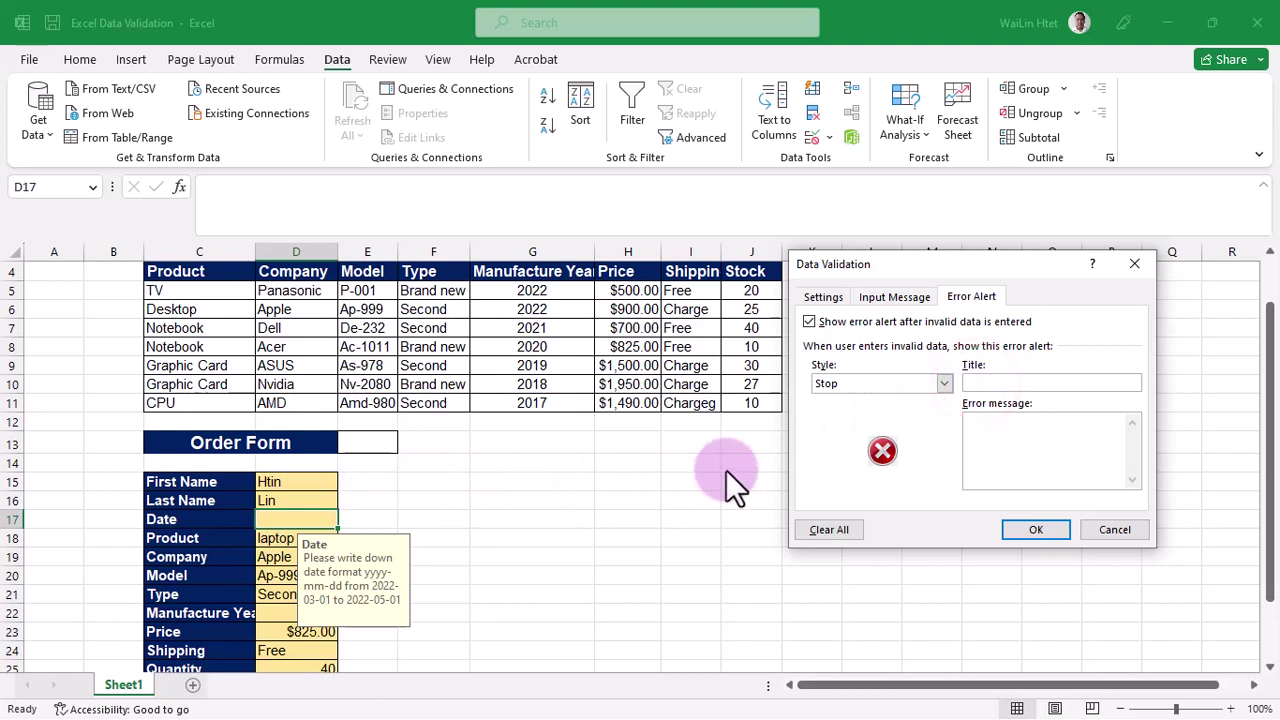
Title the Stop alert 'DATE' with message 'Invalid data. Please write down date from 2022-03-01 to 2022-05-01'.
click(984, 378)
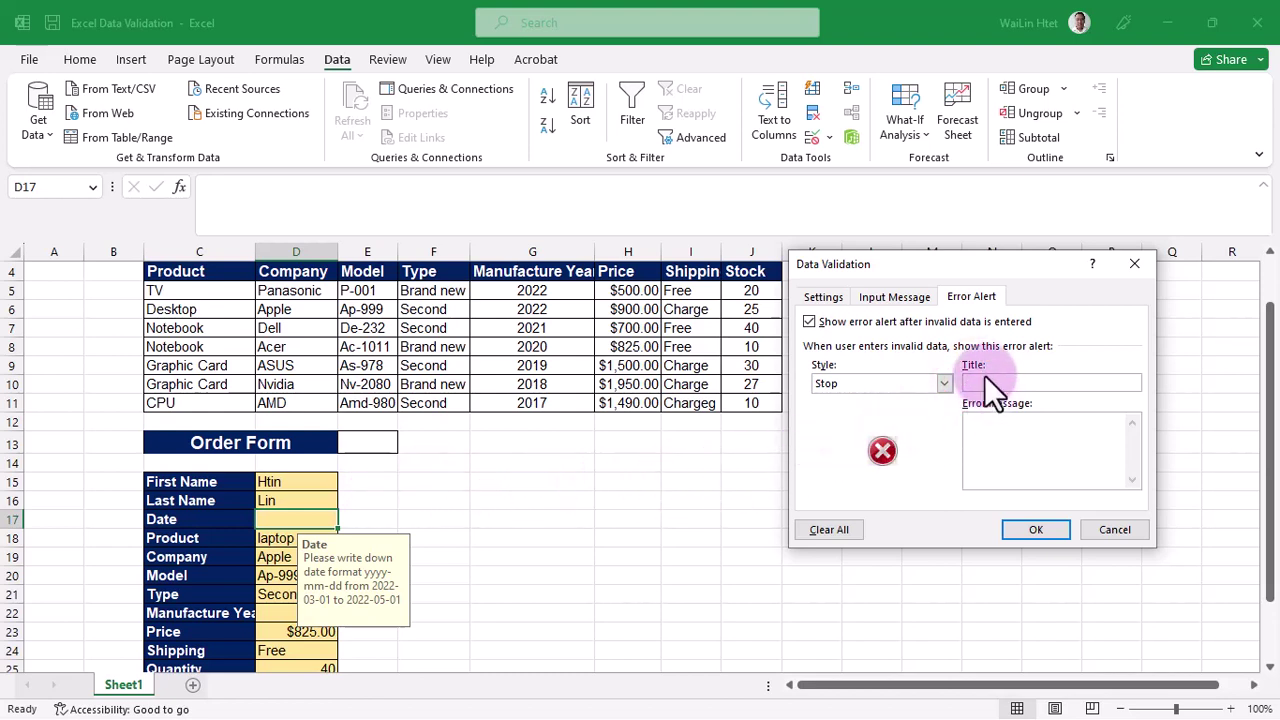
text(Dat)
click(980, 425)
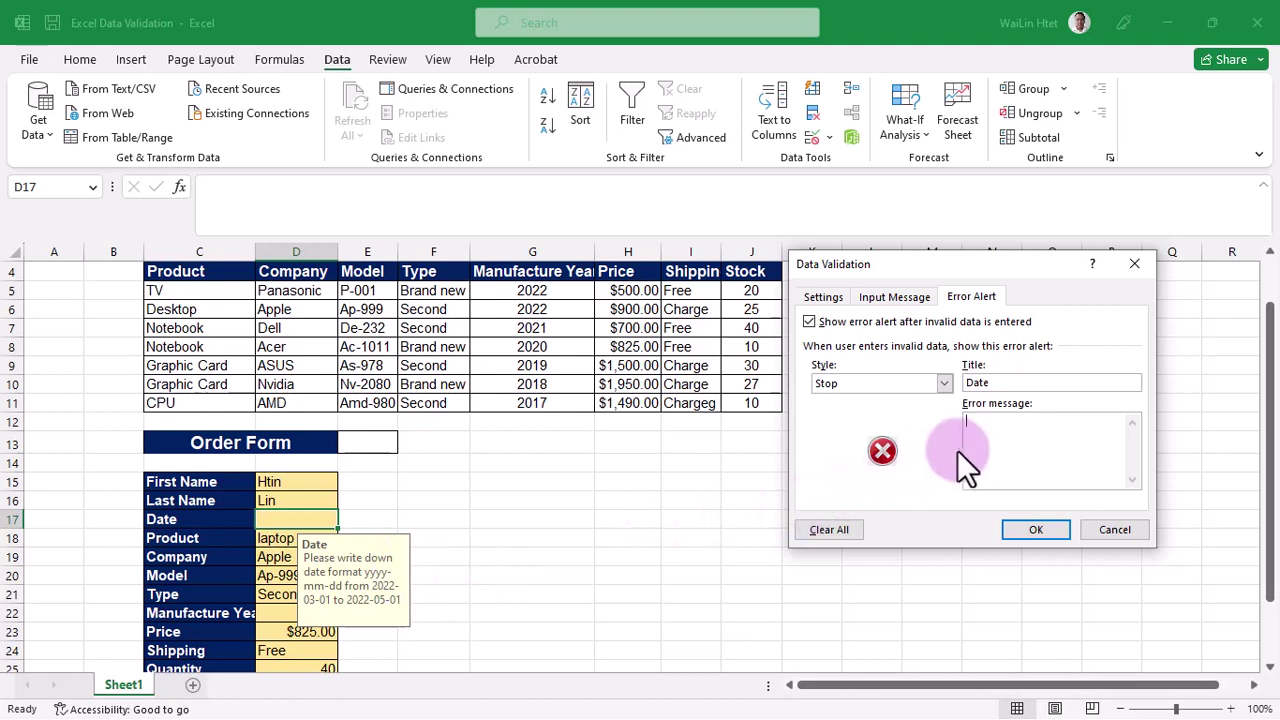
click(575, 577)
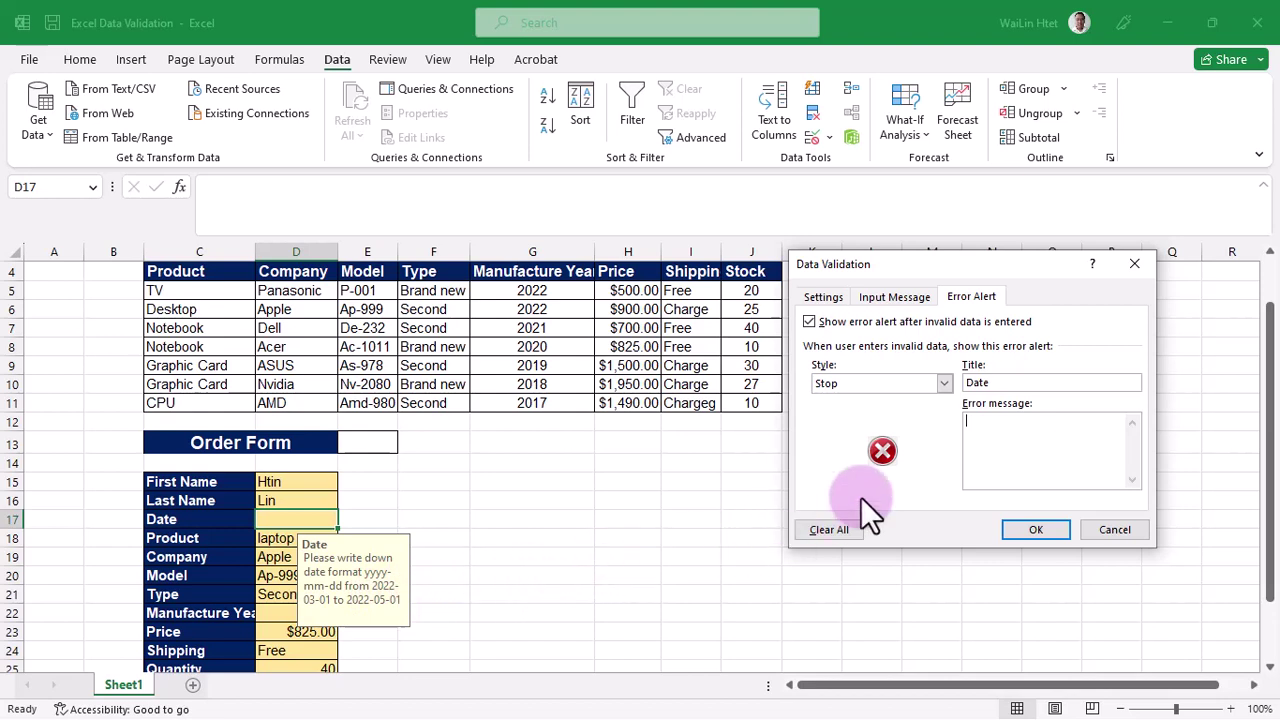
click(1005, 450)
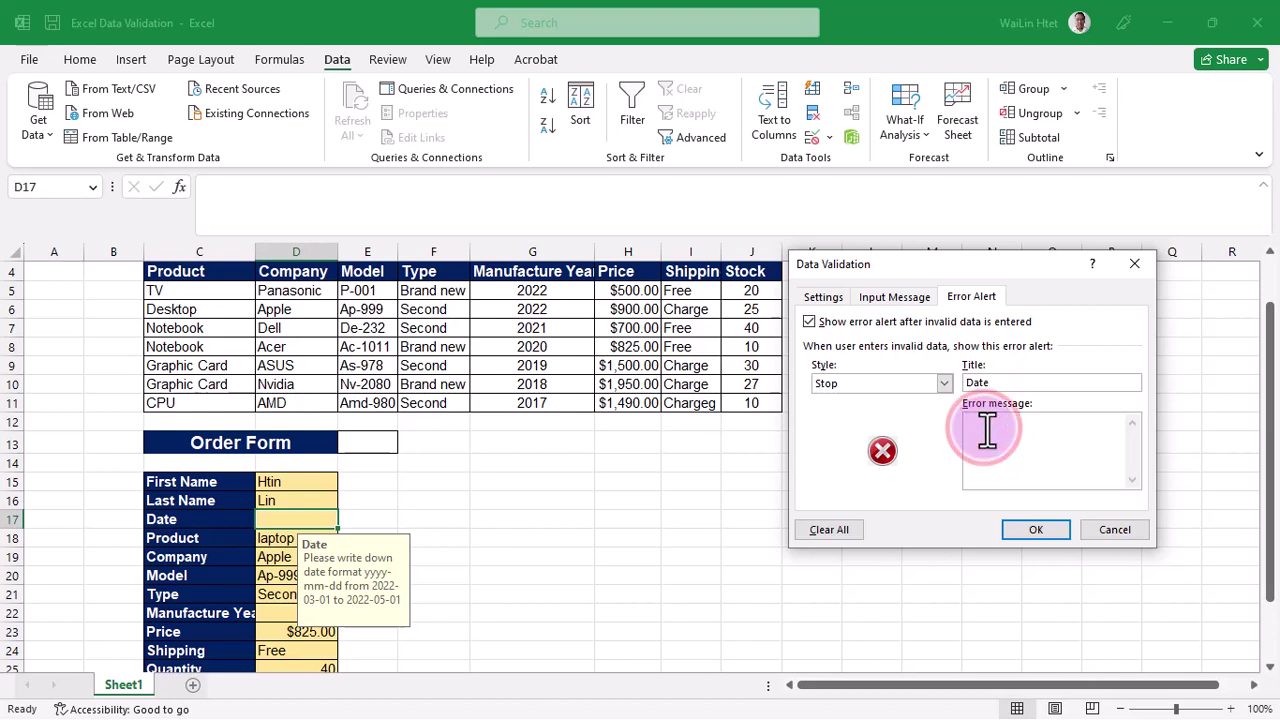
text(Inva)
text(lid da)
text(ta. Pl)
text(ease wr)
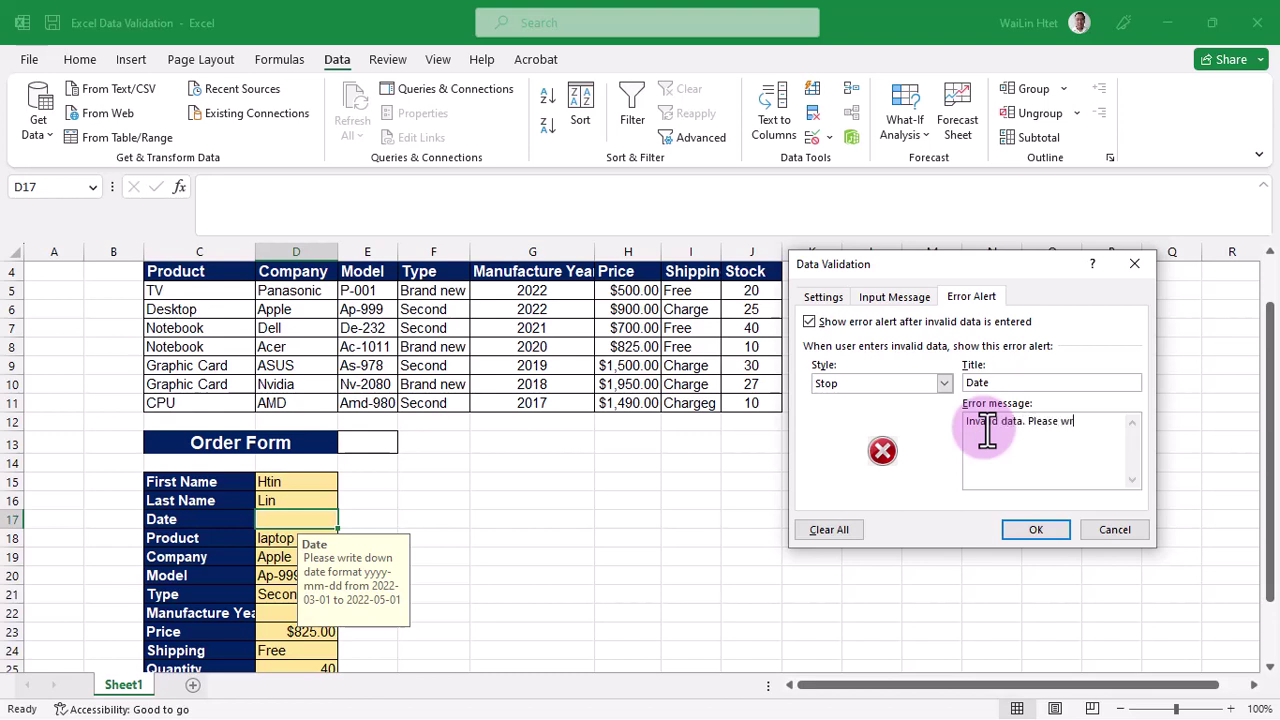
text(ite down data from)
text( 2022-03-)
text(01)
text( to 2022-05)
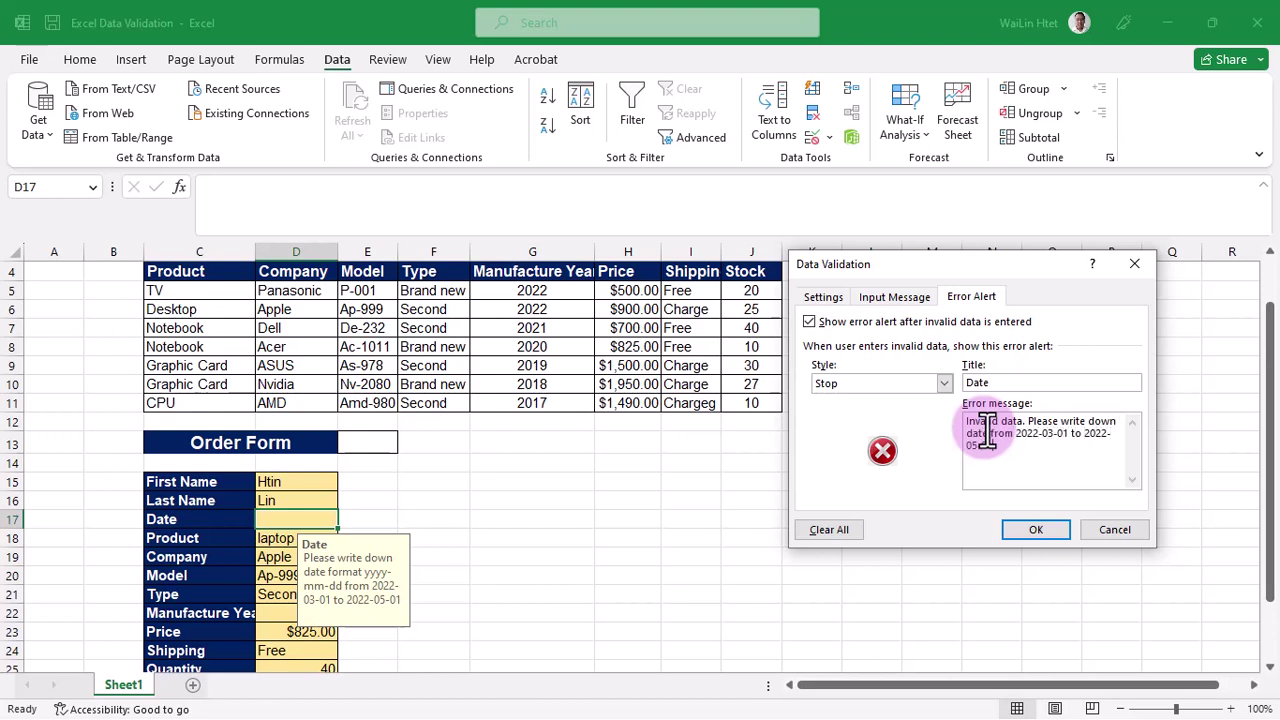
text(-01)
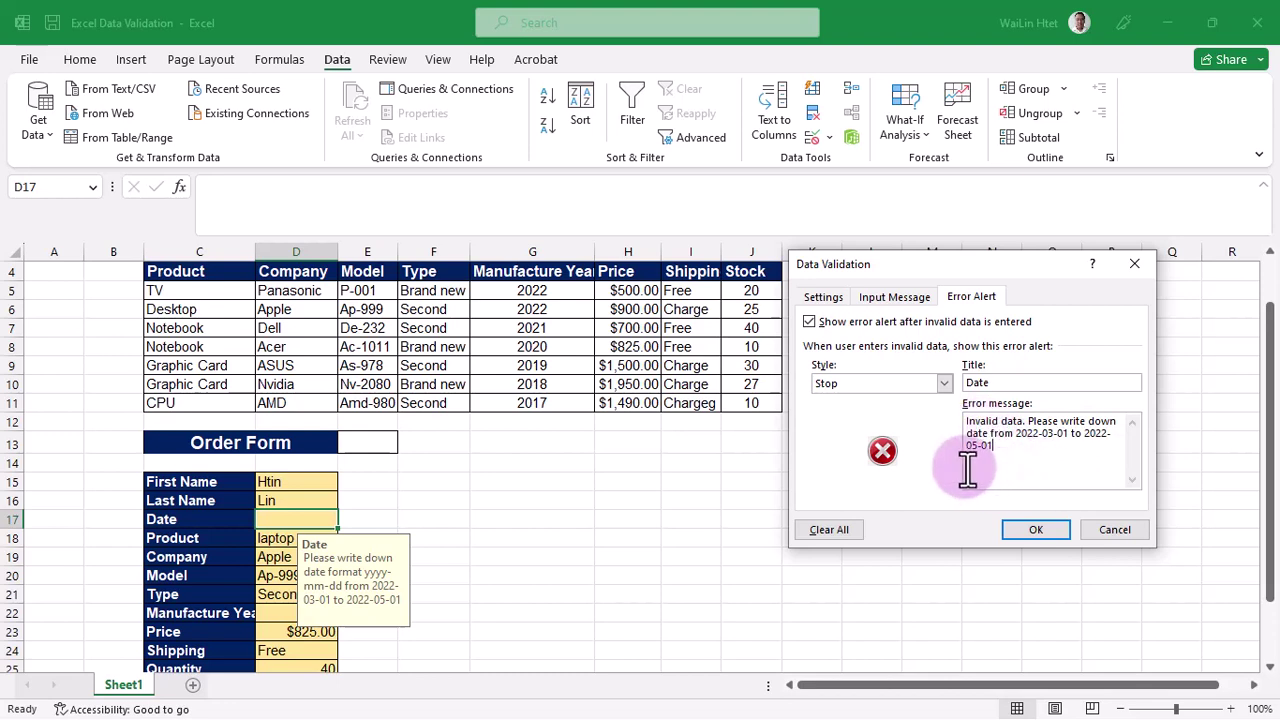
click(1003, 382)
drag(1006, 382, 960, 384)
text(DATE)
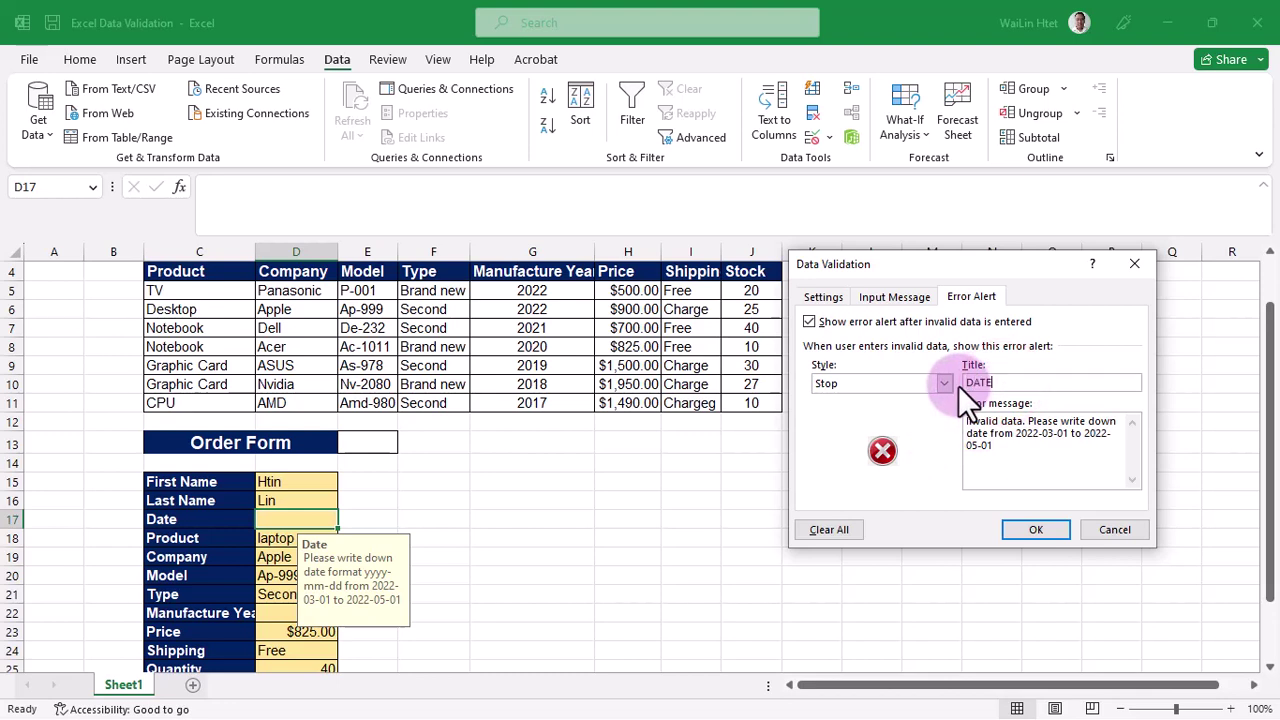
click(1029, 370)
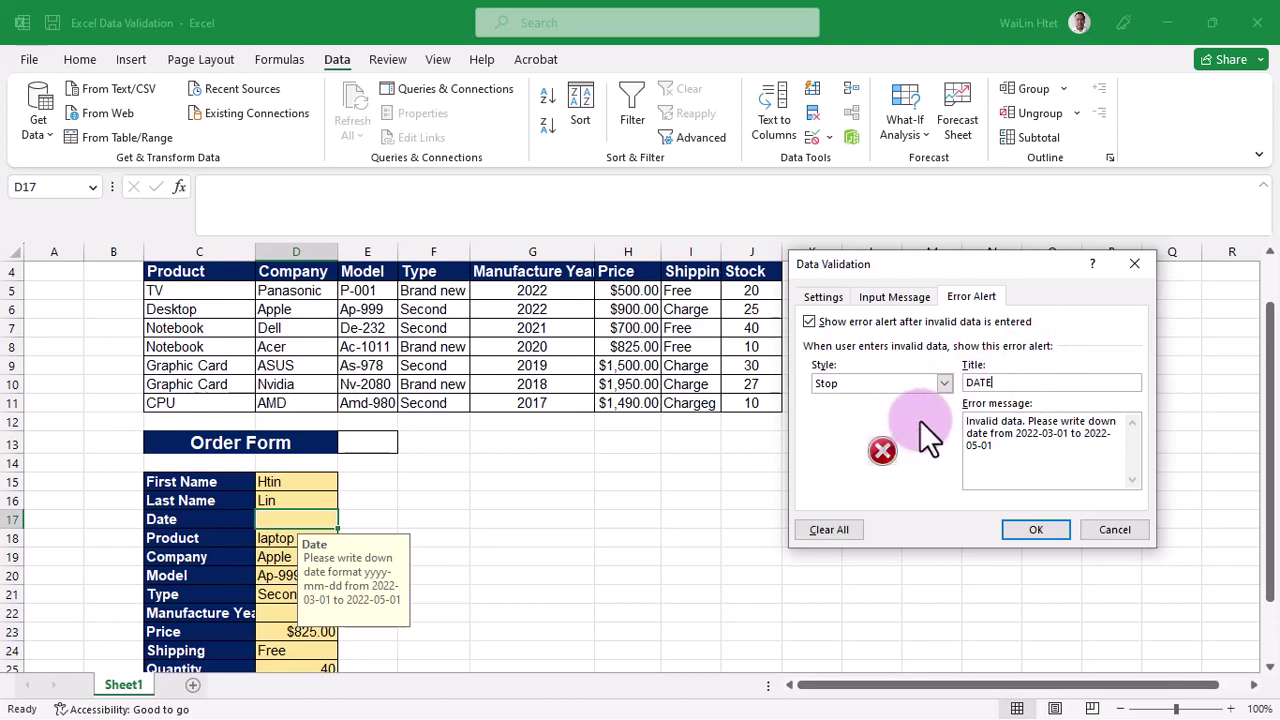
Apply the Stop alert and test it by entering 2020 in D17.
click(1026, 531)
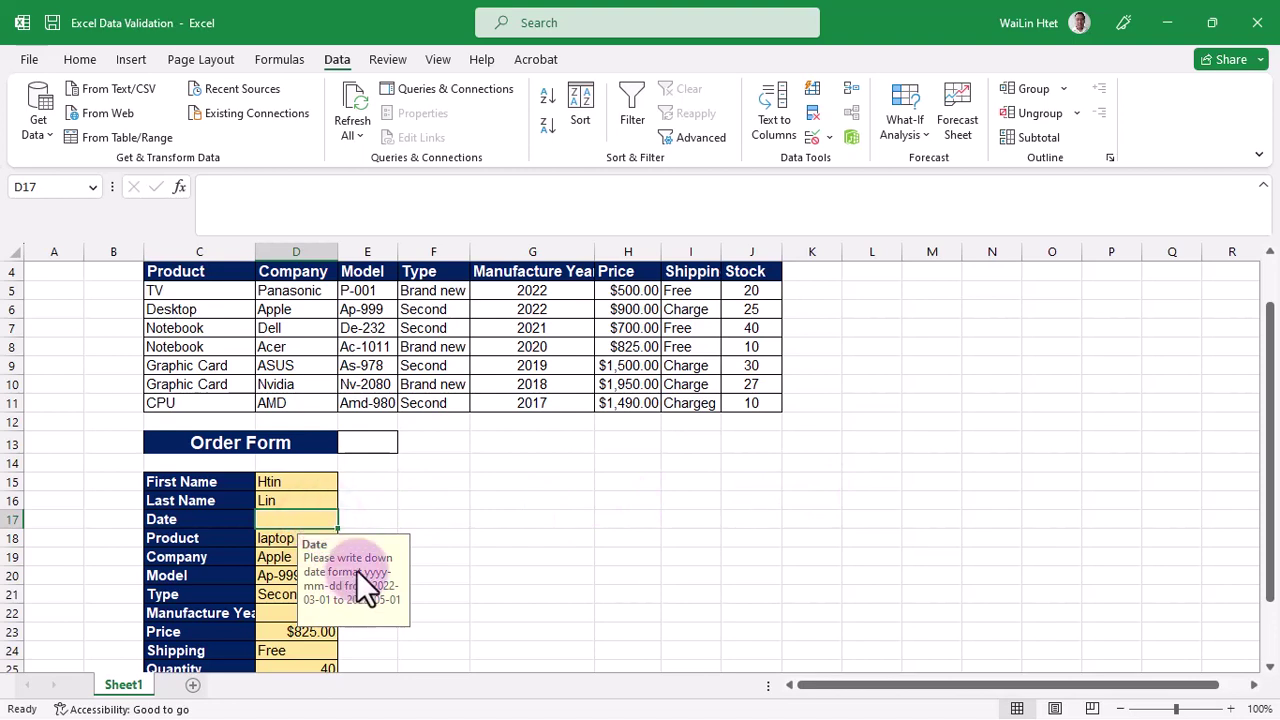
text(202)
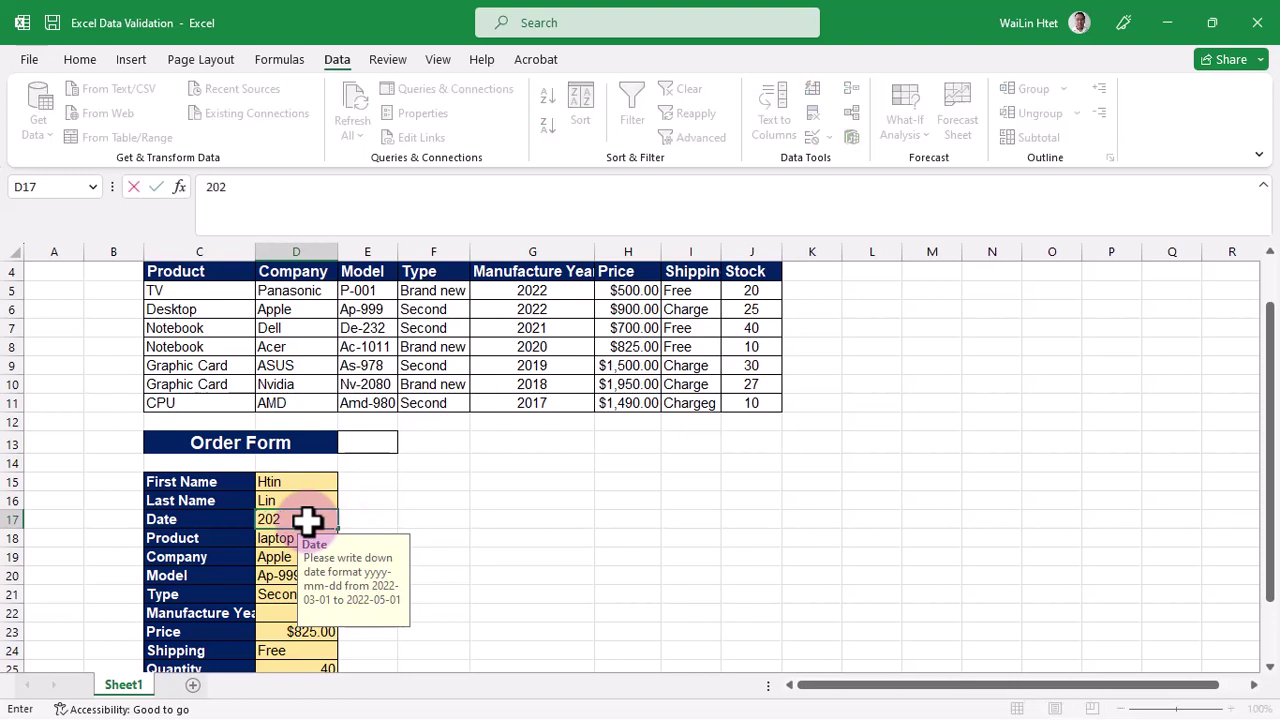
text(0)
key(Return)
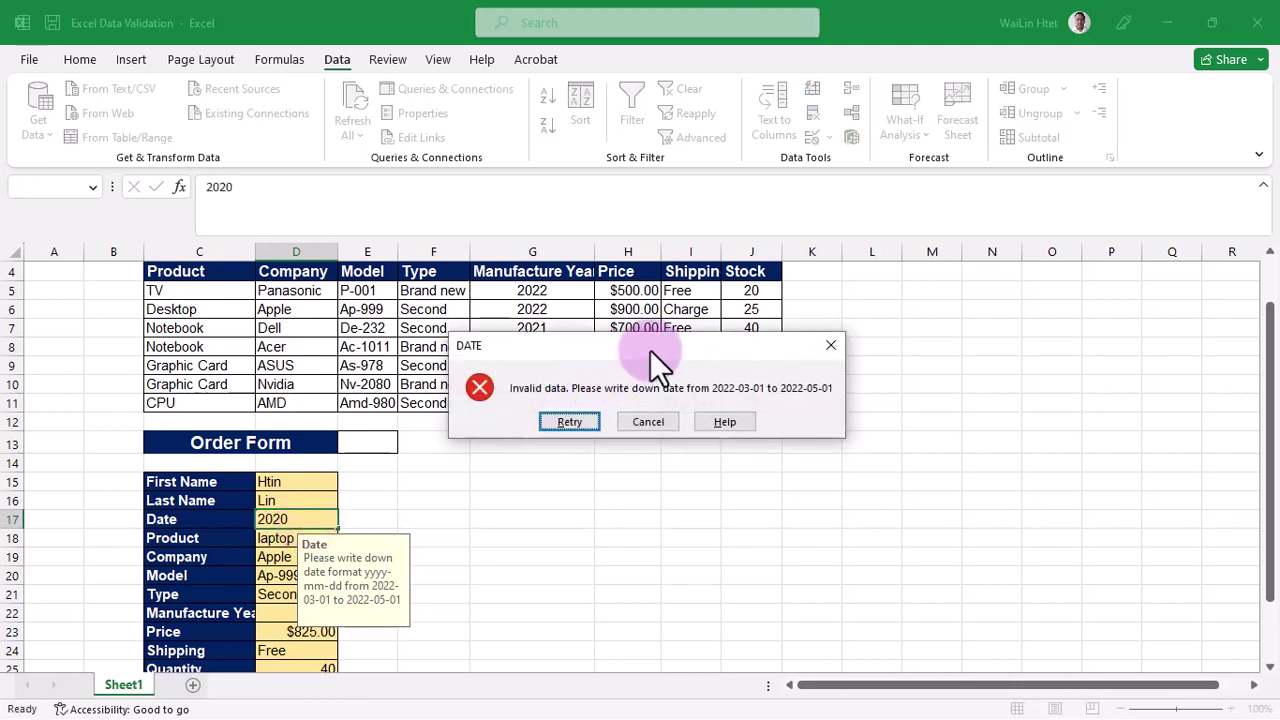
drag(650, 350, 633, 474)
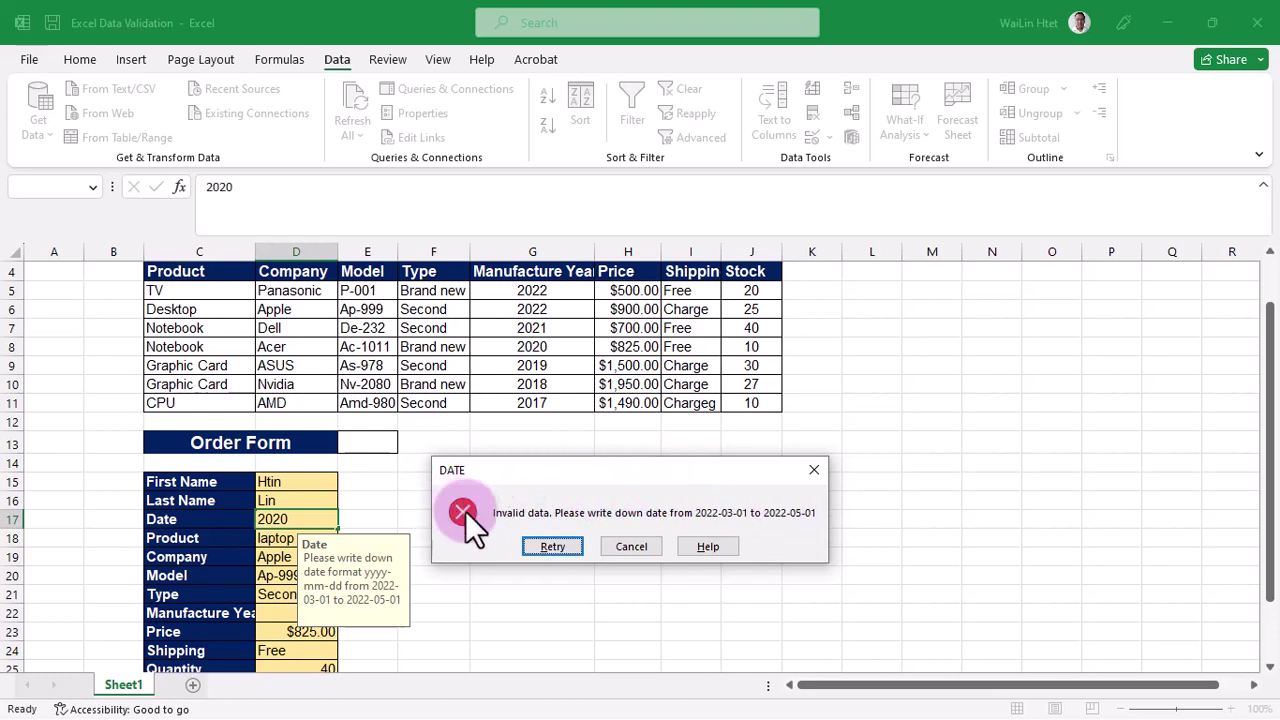
Retry with 2021, then cancel the DATE alert so D17 is left empty.
click(552, 548)
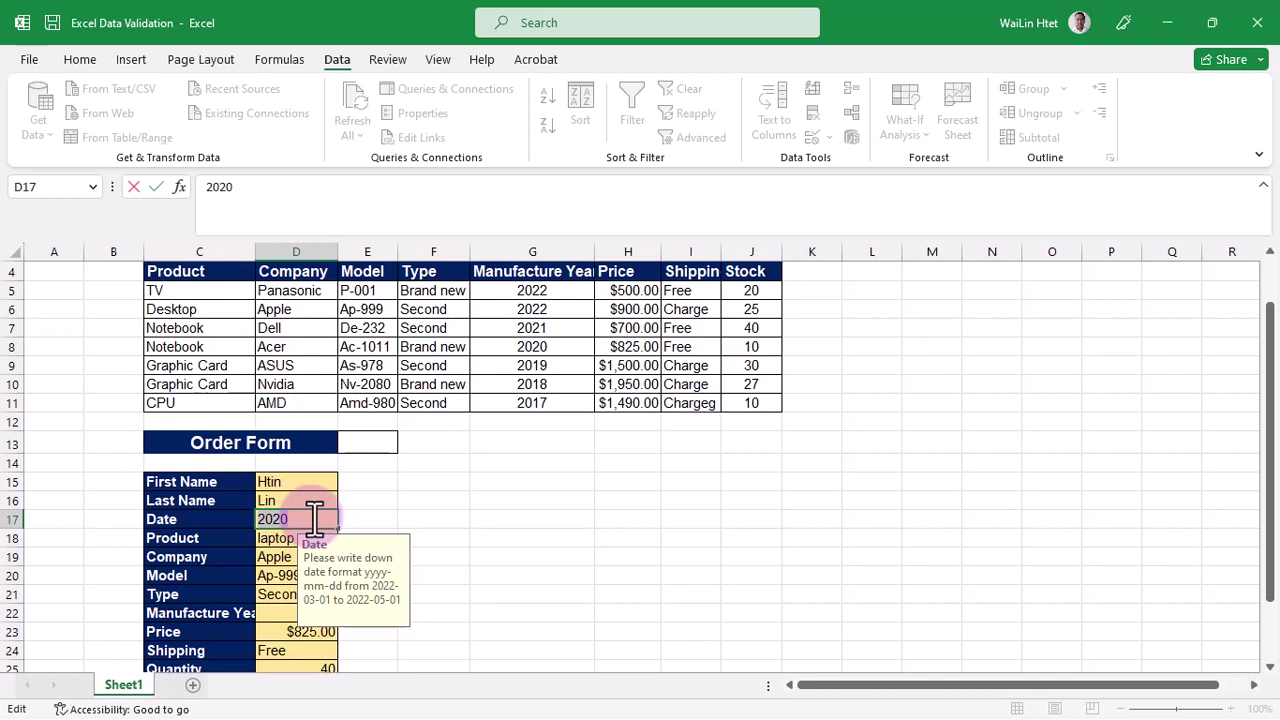
key(BackSpace)
text(1)
key(Return)
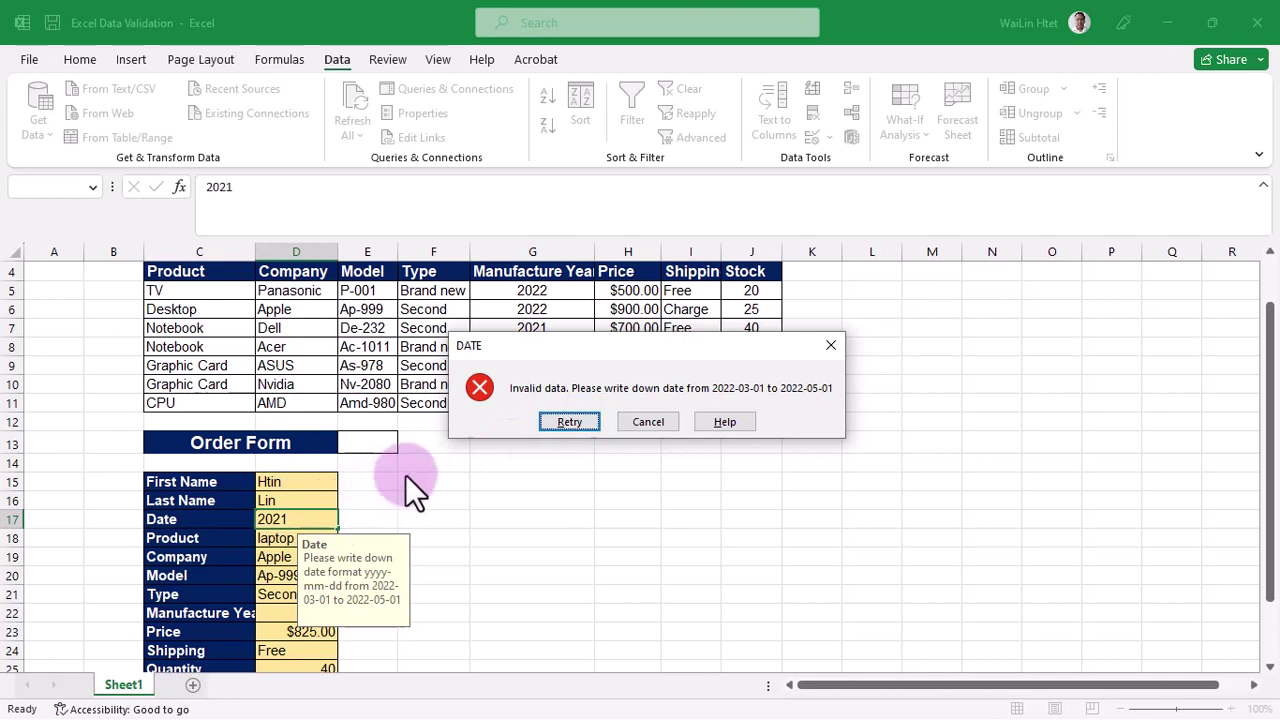
click(645, 423)
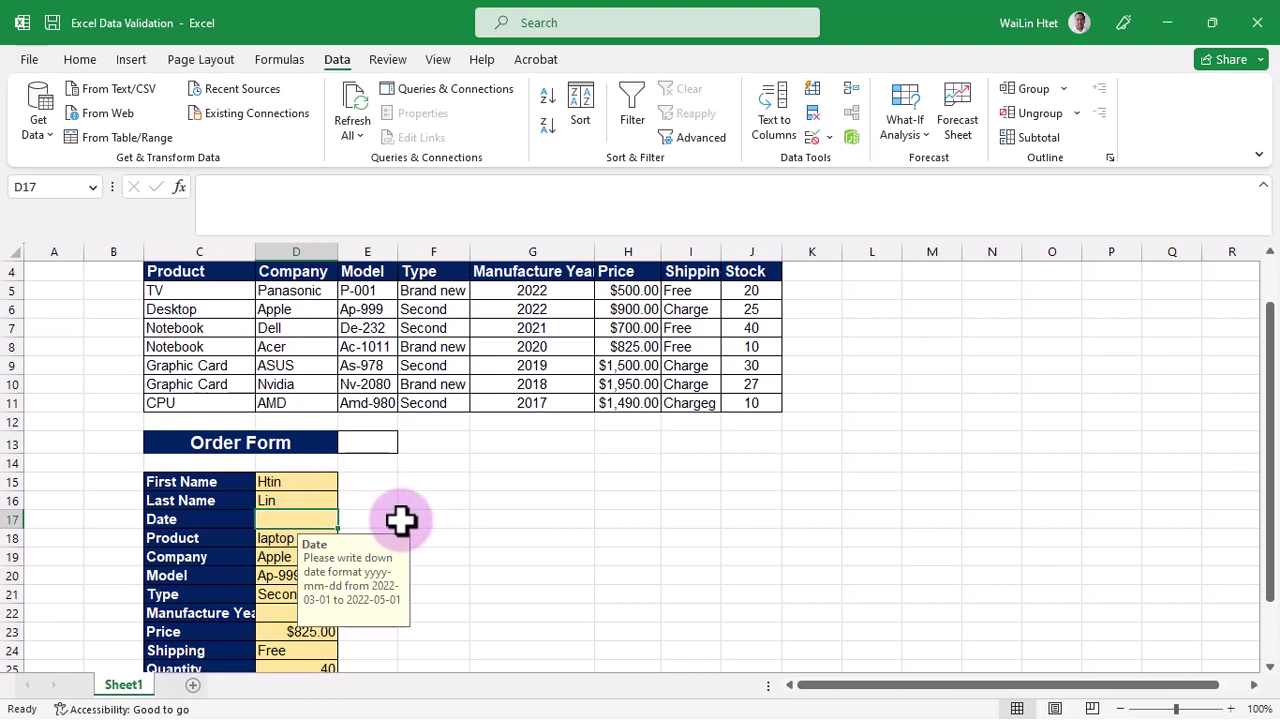
Enter 2022-03-02 in D17 and reselect the cell to confirm it was accepted.
text(2022)
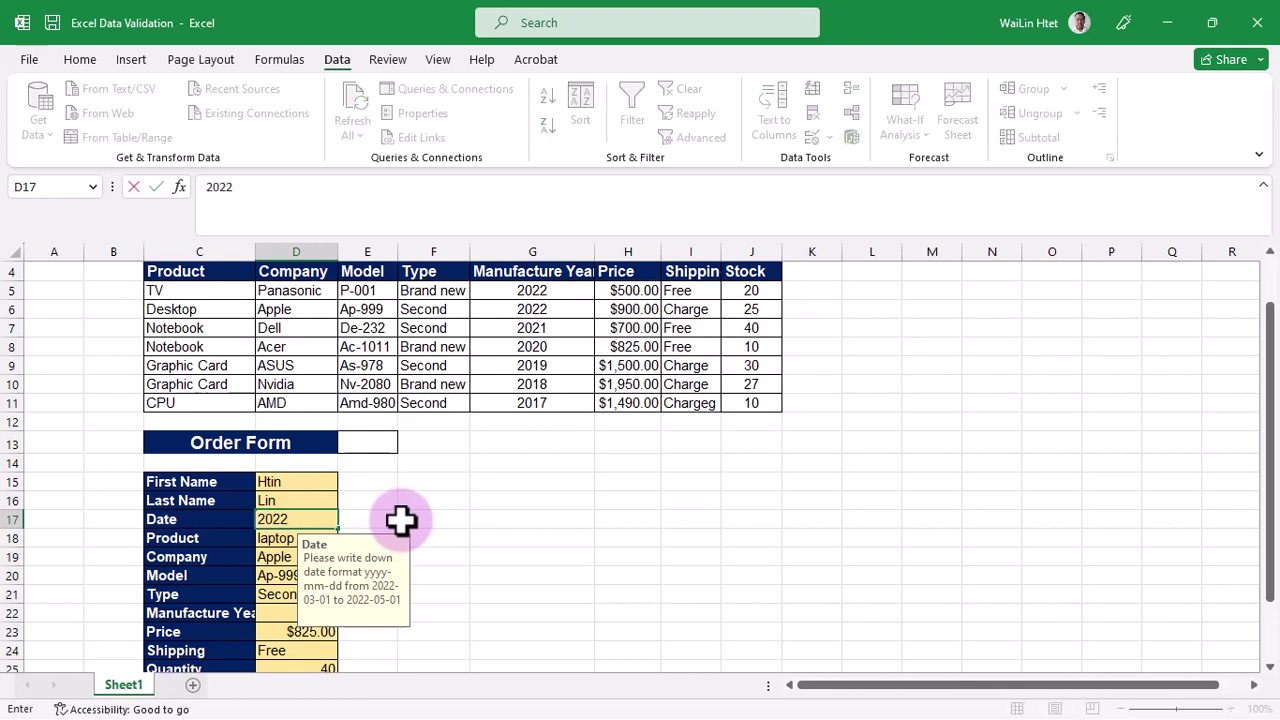
text(-03-)
text(02)
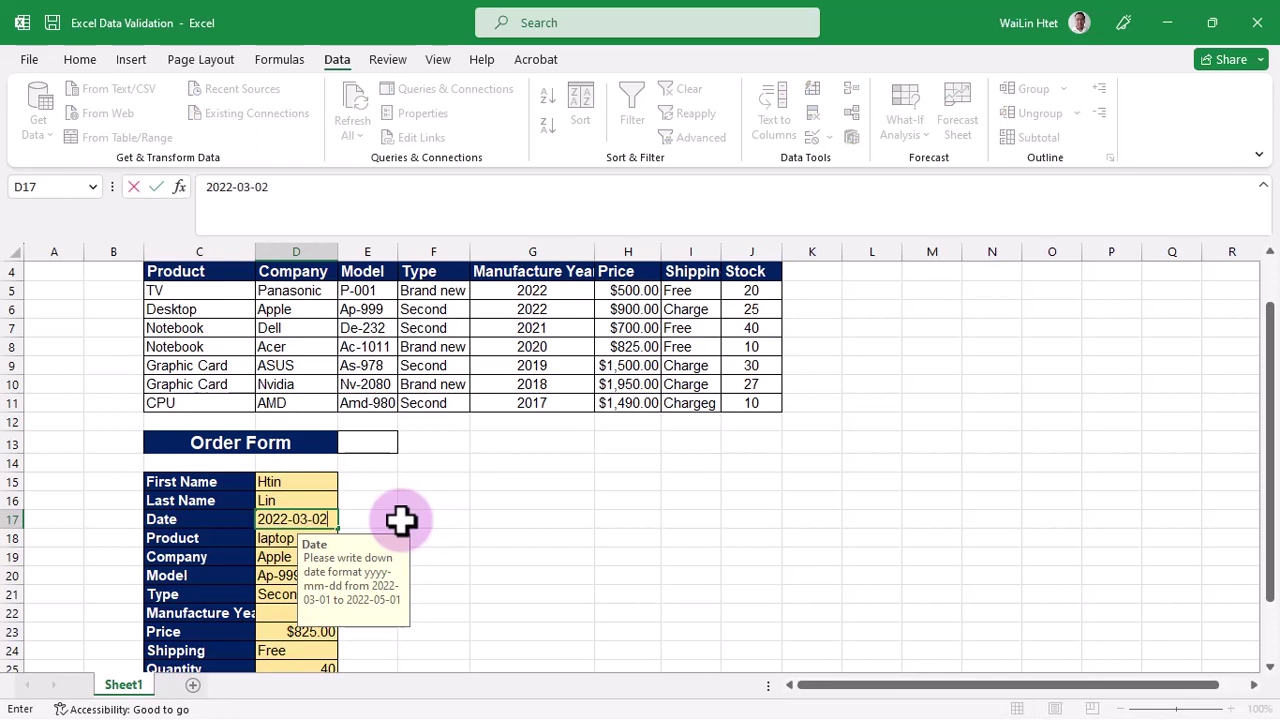
key(Return)
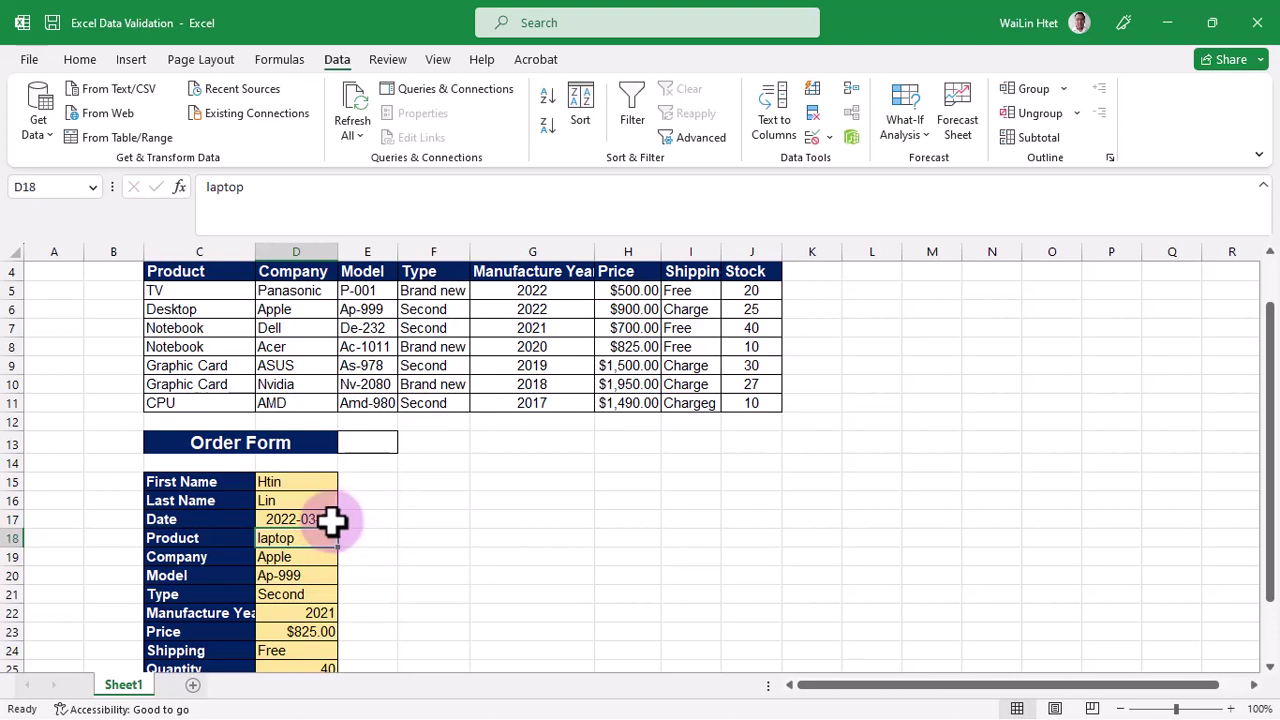
click(331, 519)
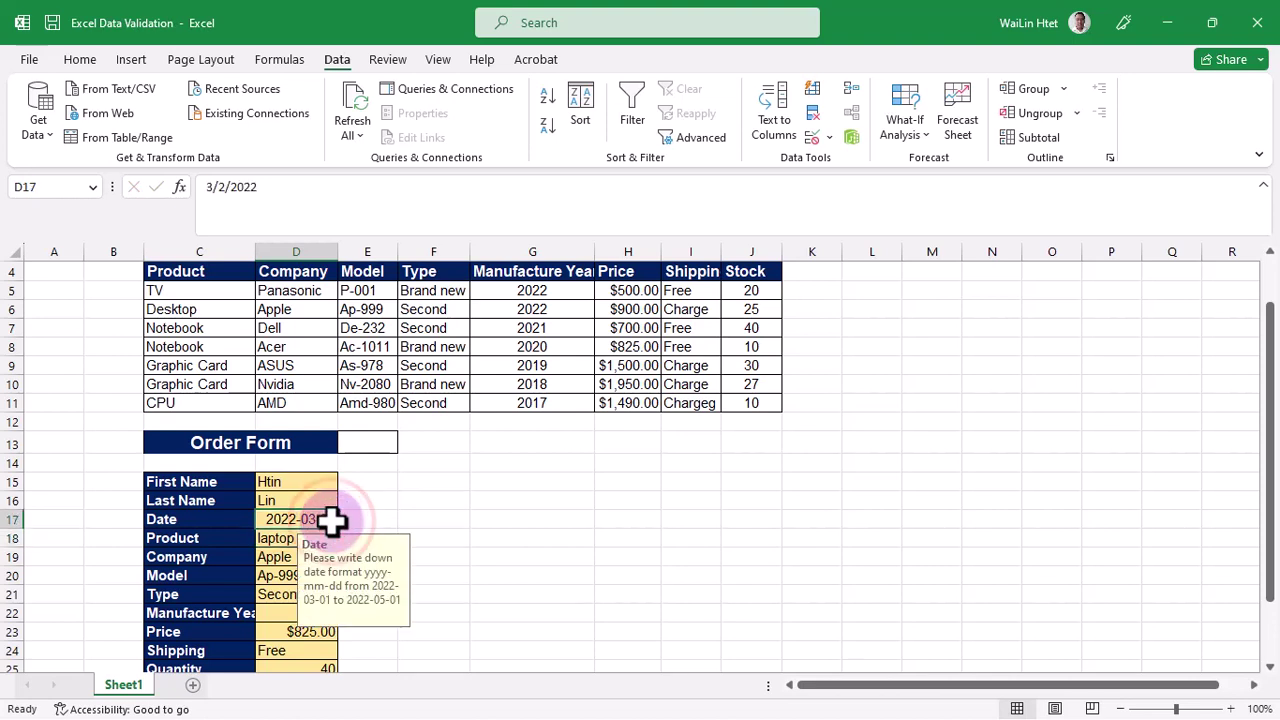
Enter 2020 in D17 and cancel the DATE Stop alert that rejects it.
text(2020)
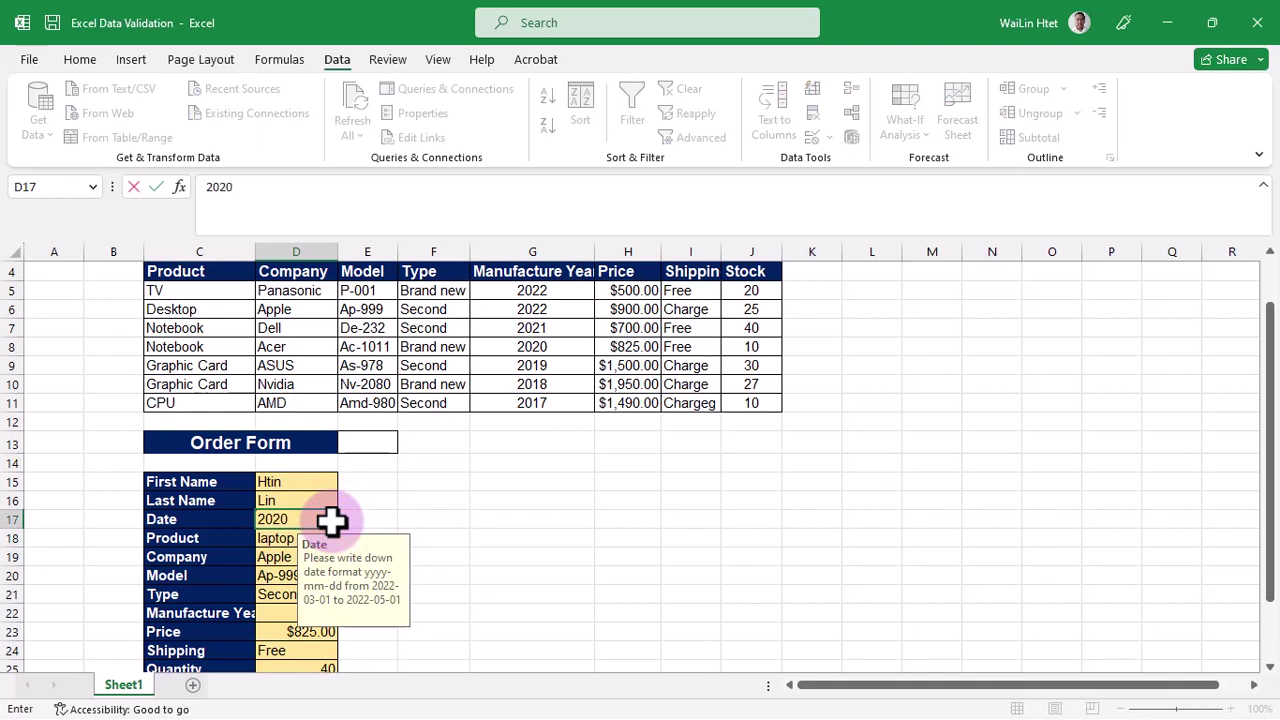
key(Return)
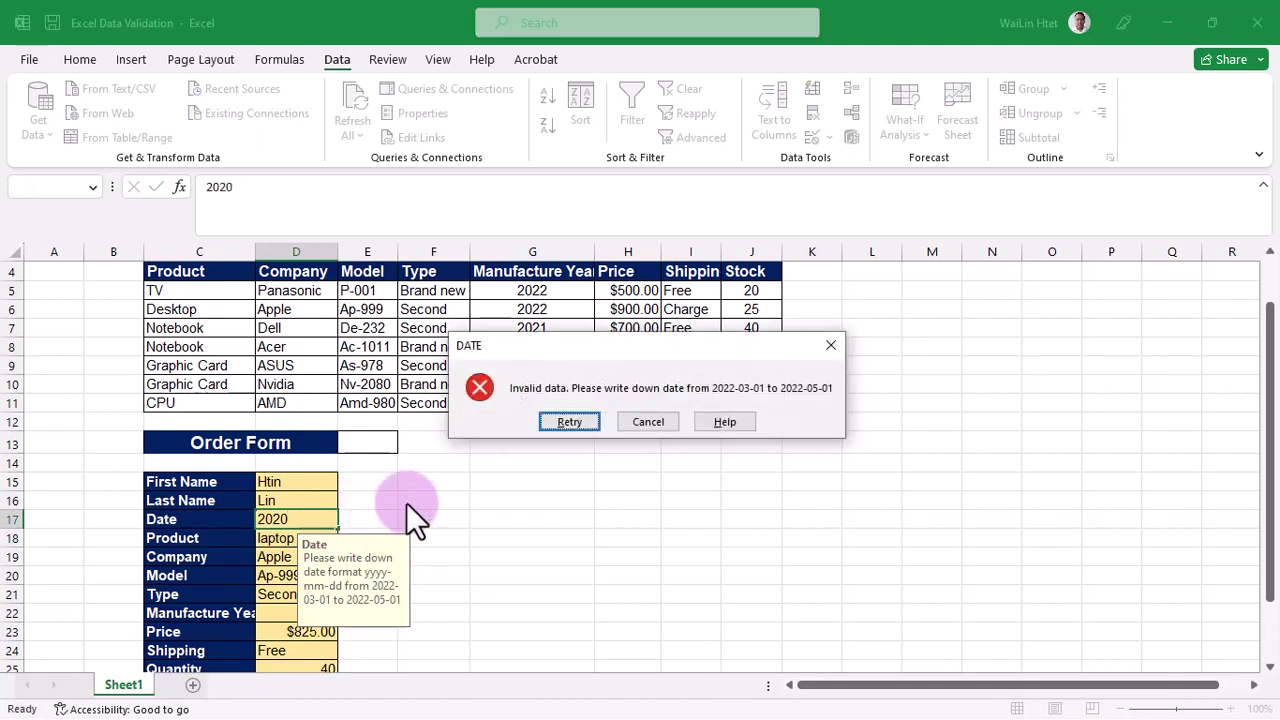
click(646, 421)
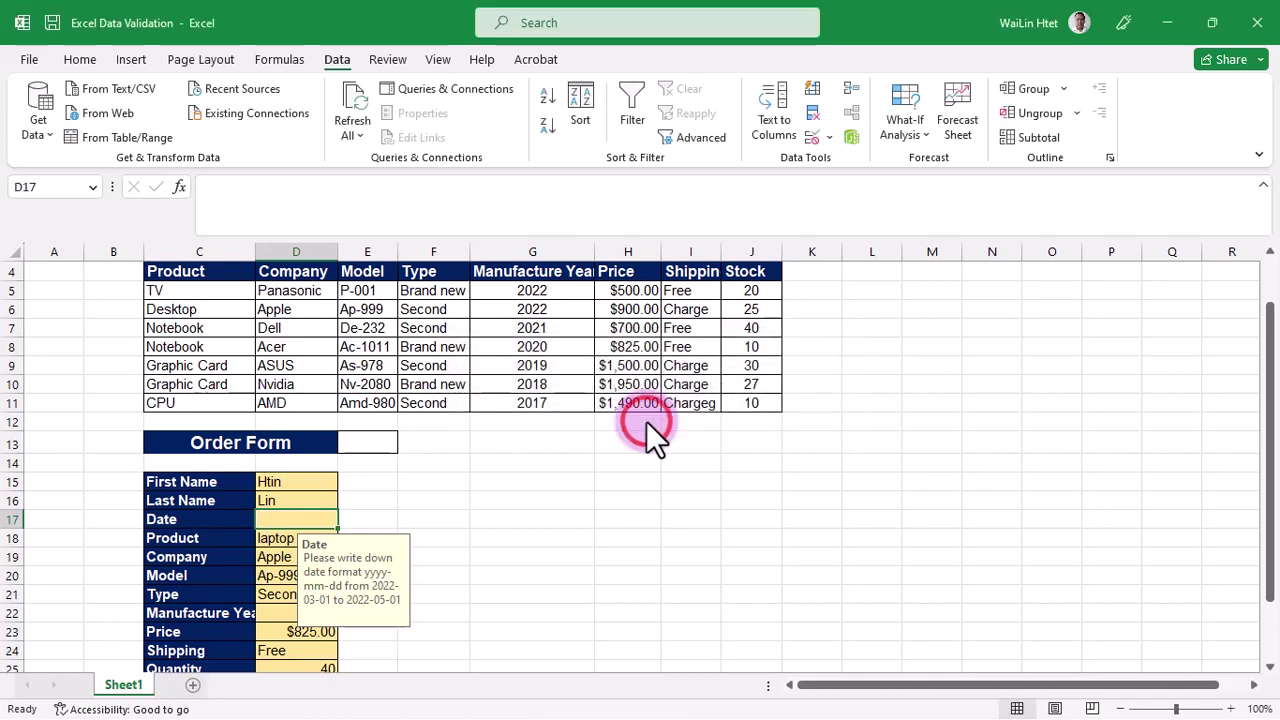
Switch D17's Data Validation error alert style to Warning and apply it.
click(313, 518)
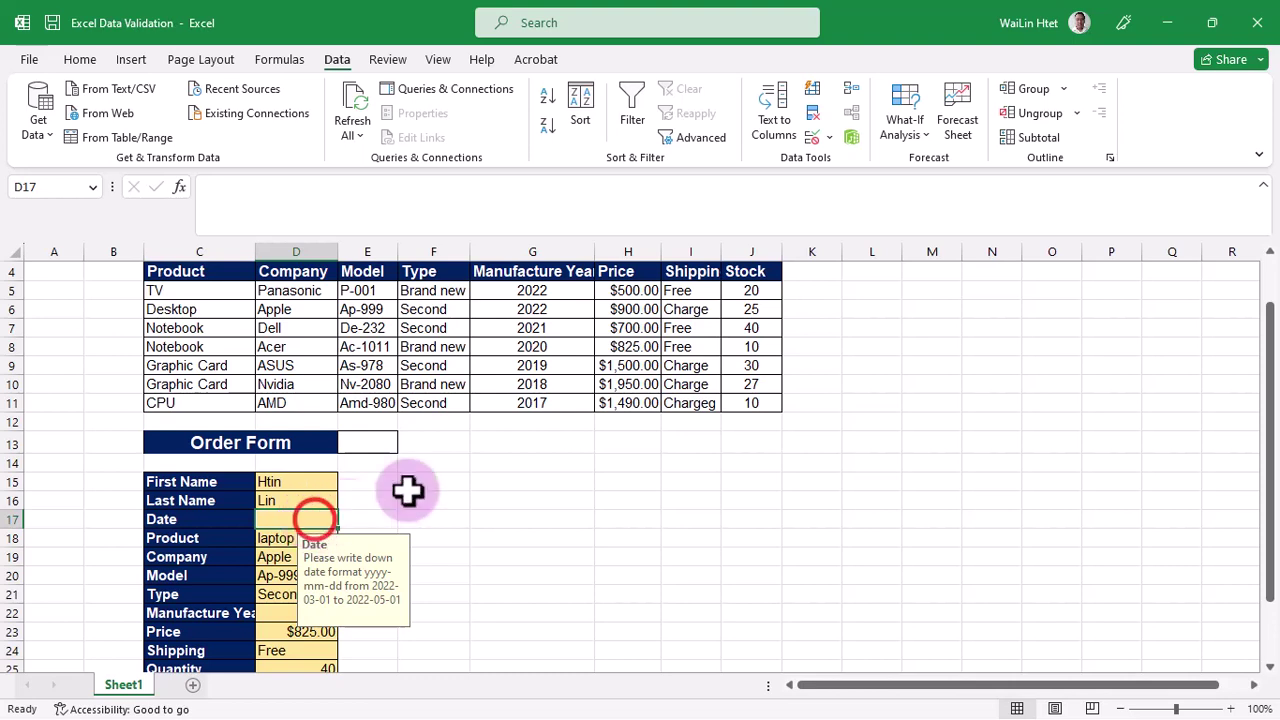
click(830, 137)
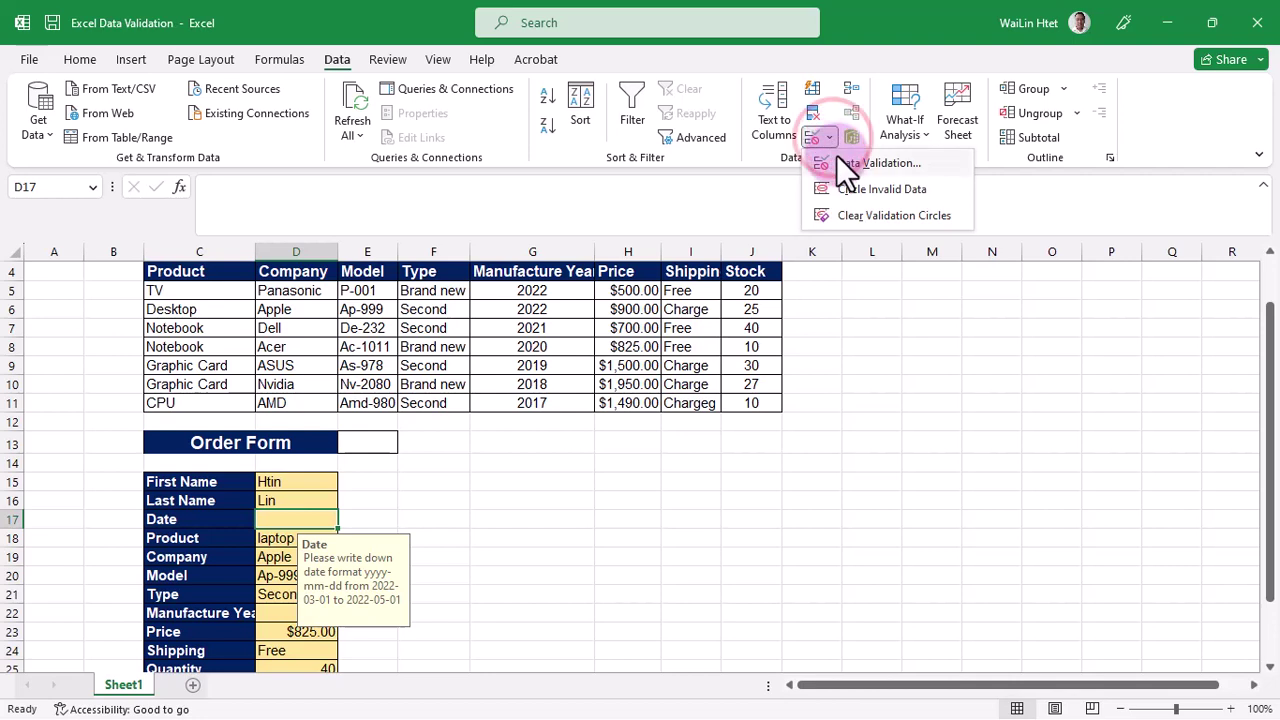
click(839, 163)
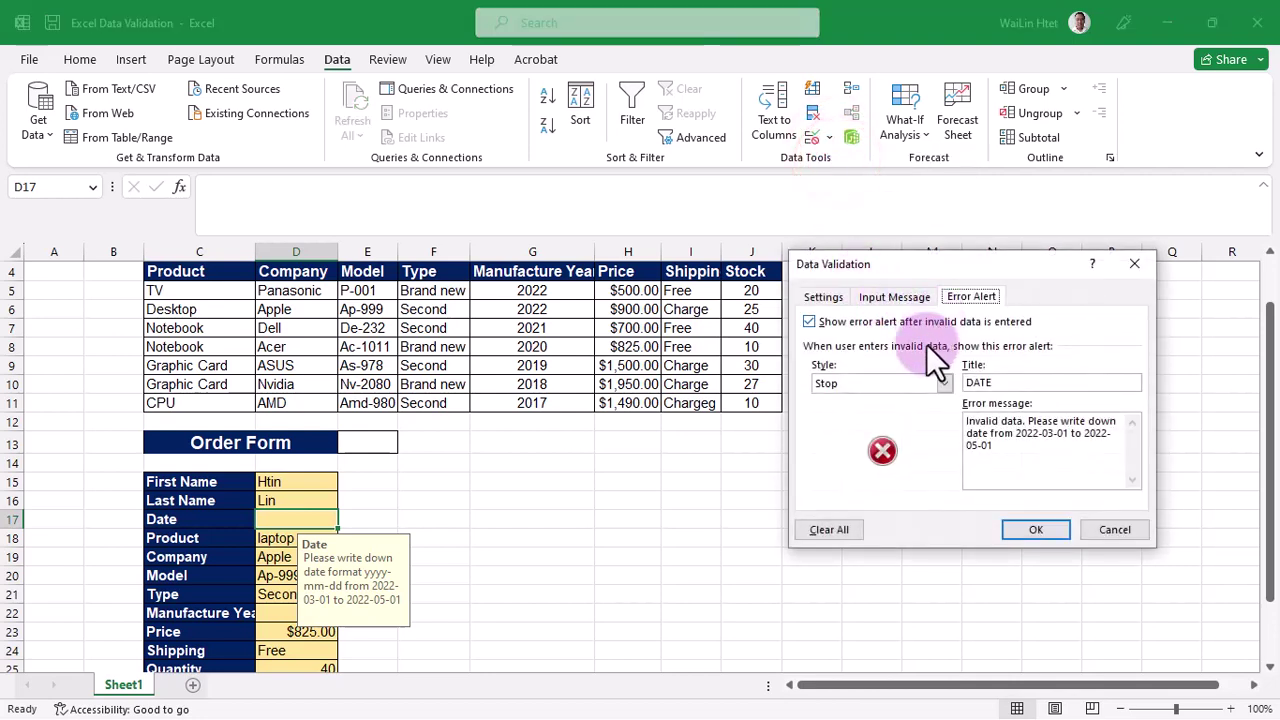
click(932, 380)
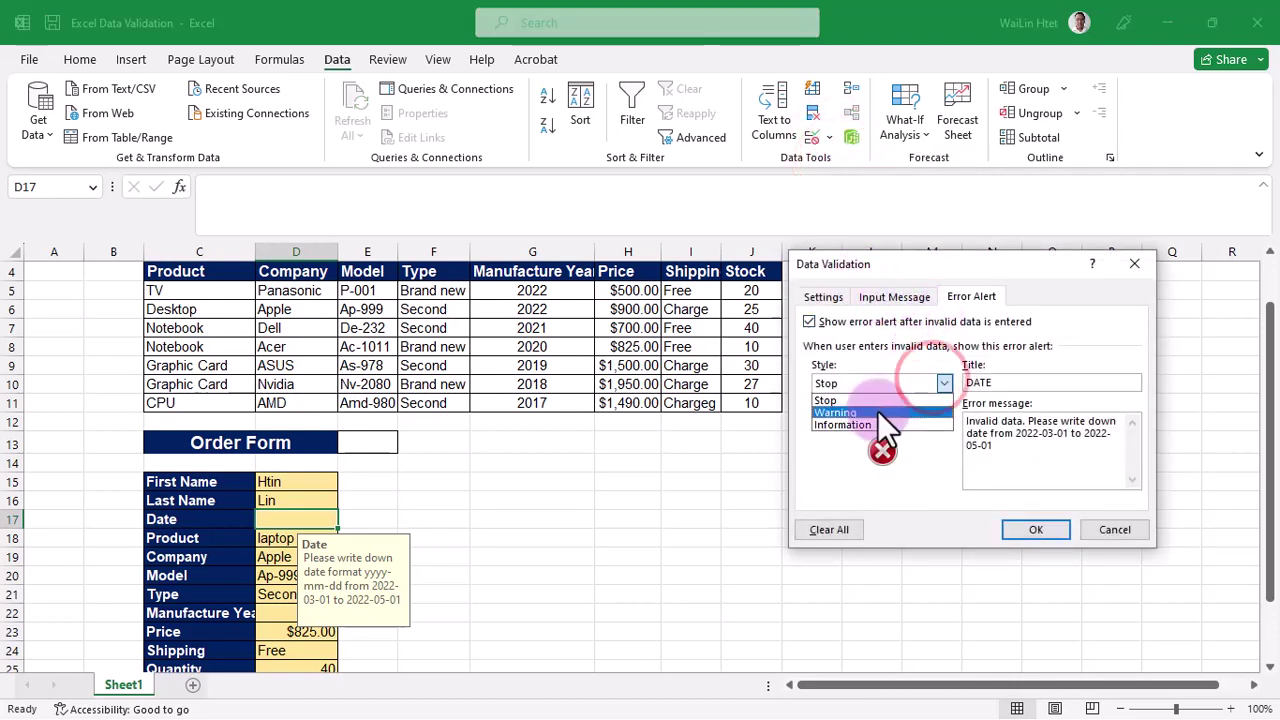
click(877, 410)
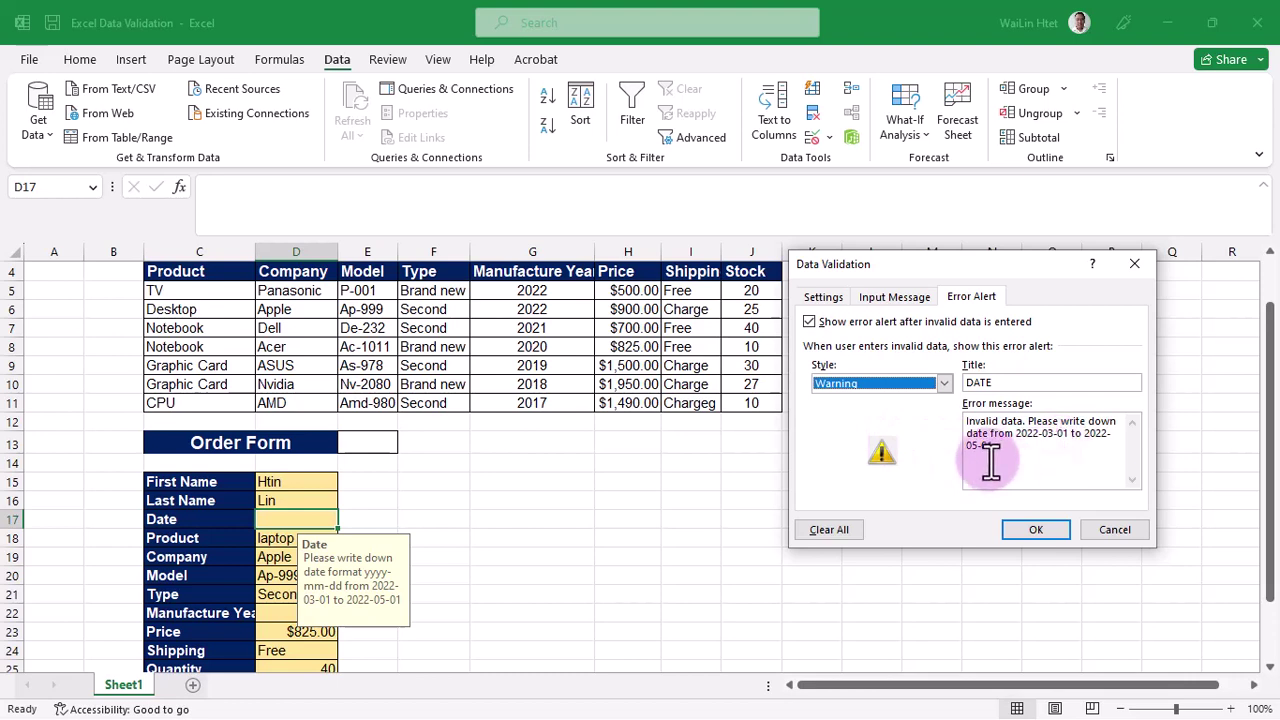
click(1012, 527)
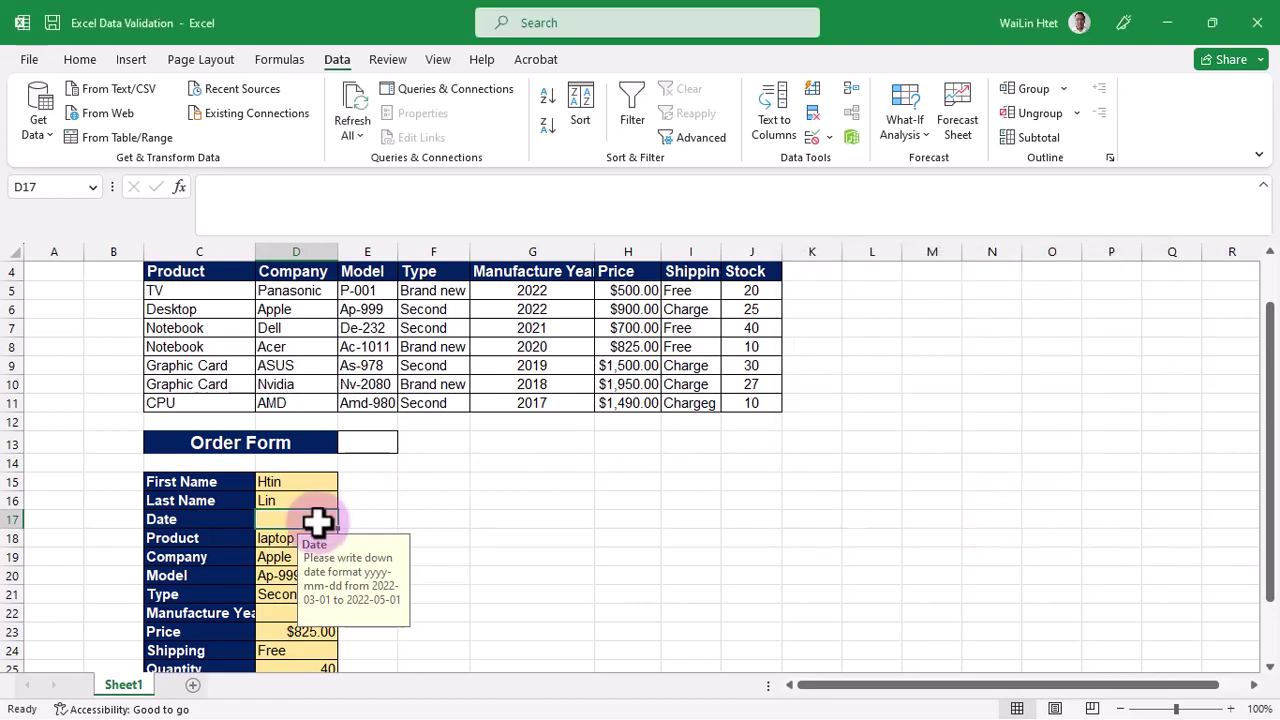
Enter 2020 in D17 and cancel the DATE warning, clearing the cell.
text(202)
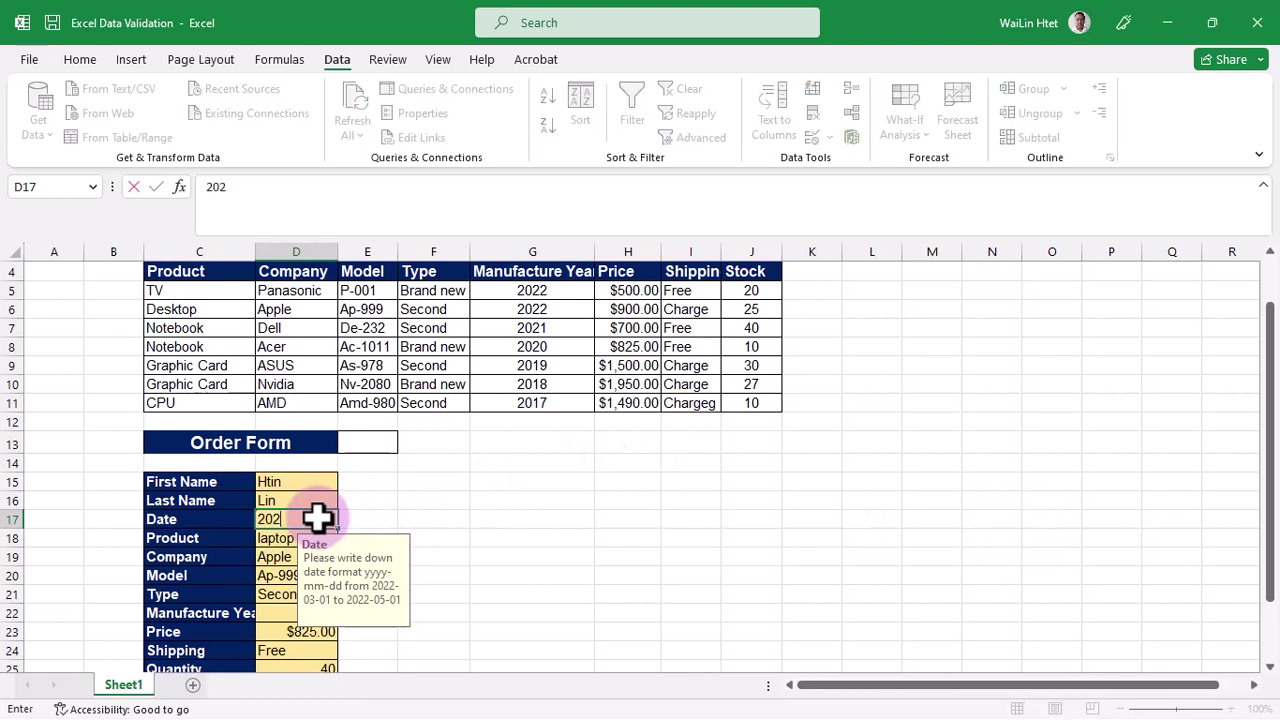
text(0)
key(Return)
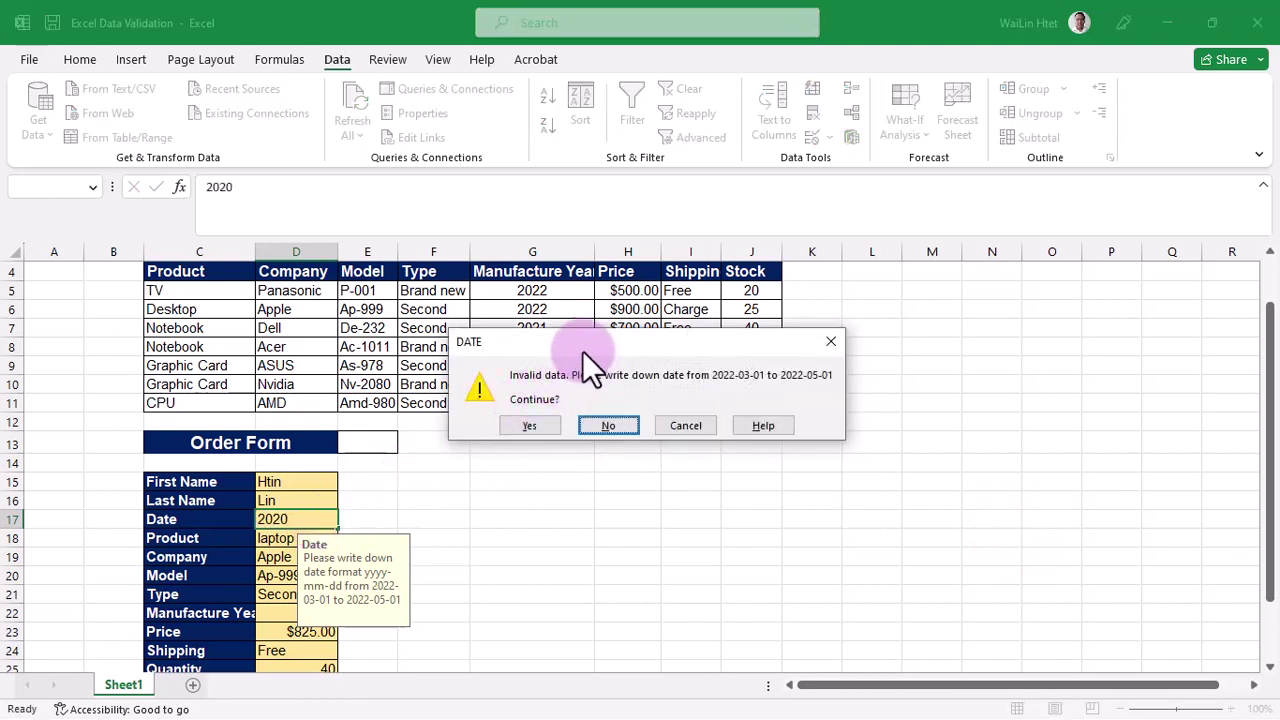
drag(578, 348, 563, 450)
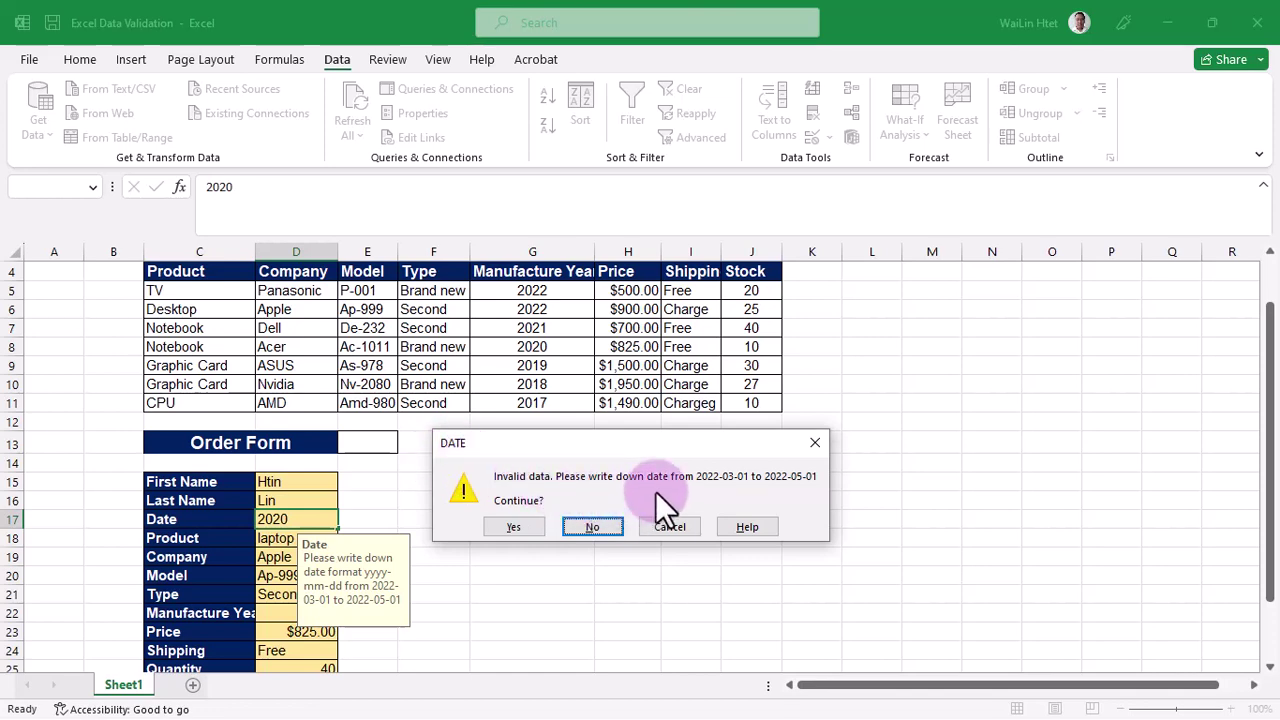
click(683, 528)
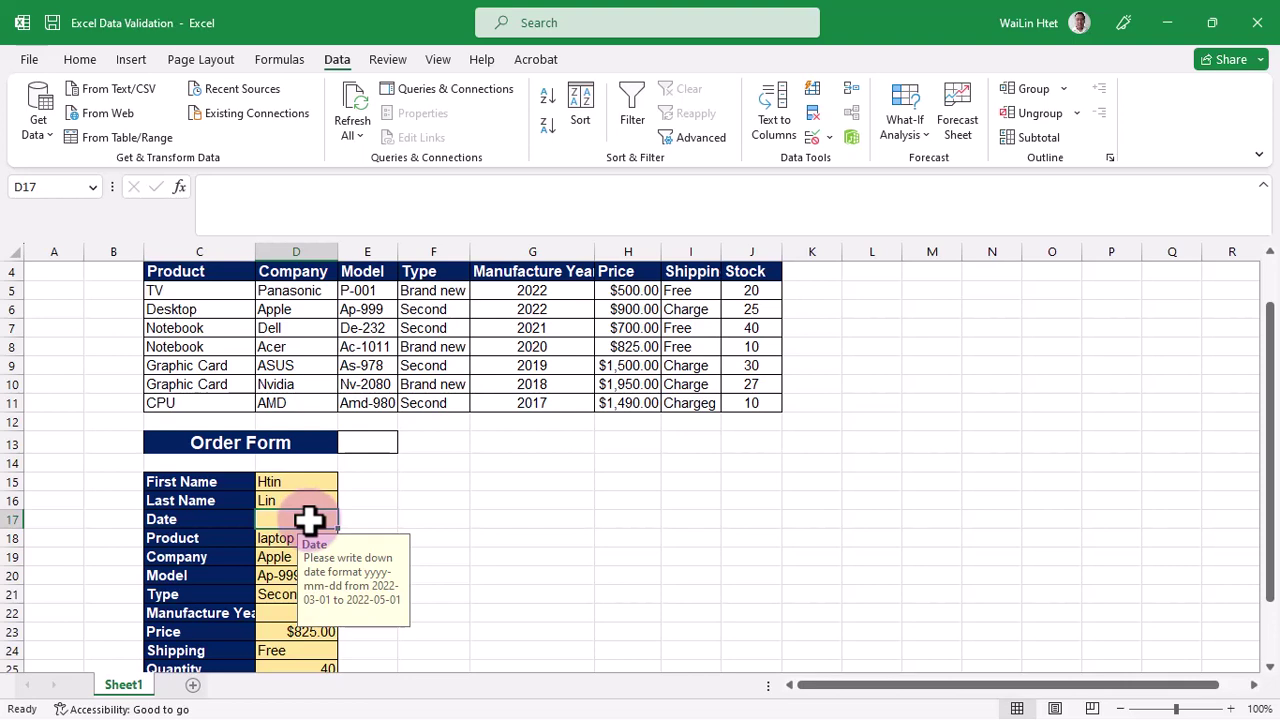
Re-enter 2020 and answer No to the warning to keep editing.
text(2020)
key(Return)
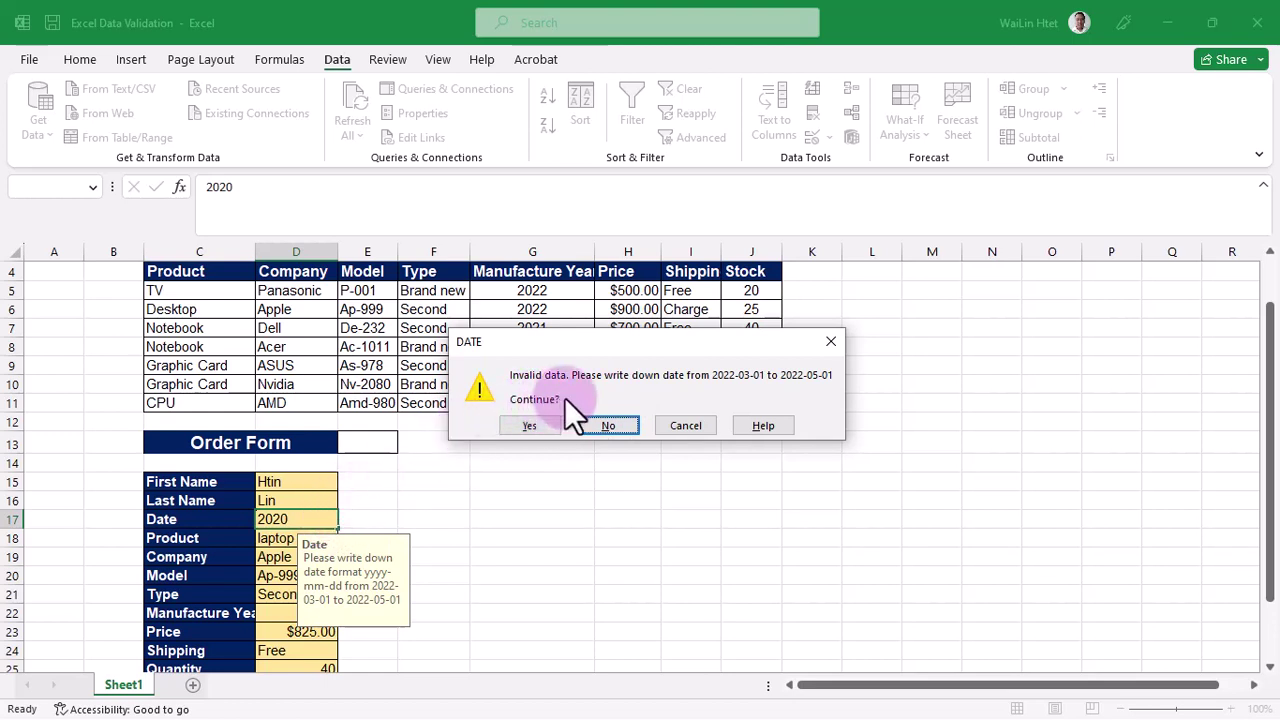
click(608, 425)
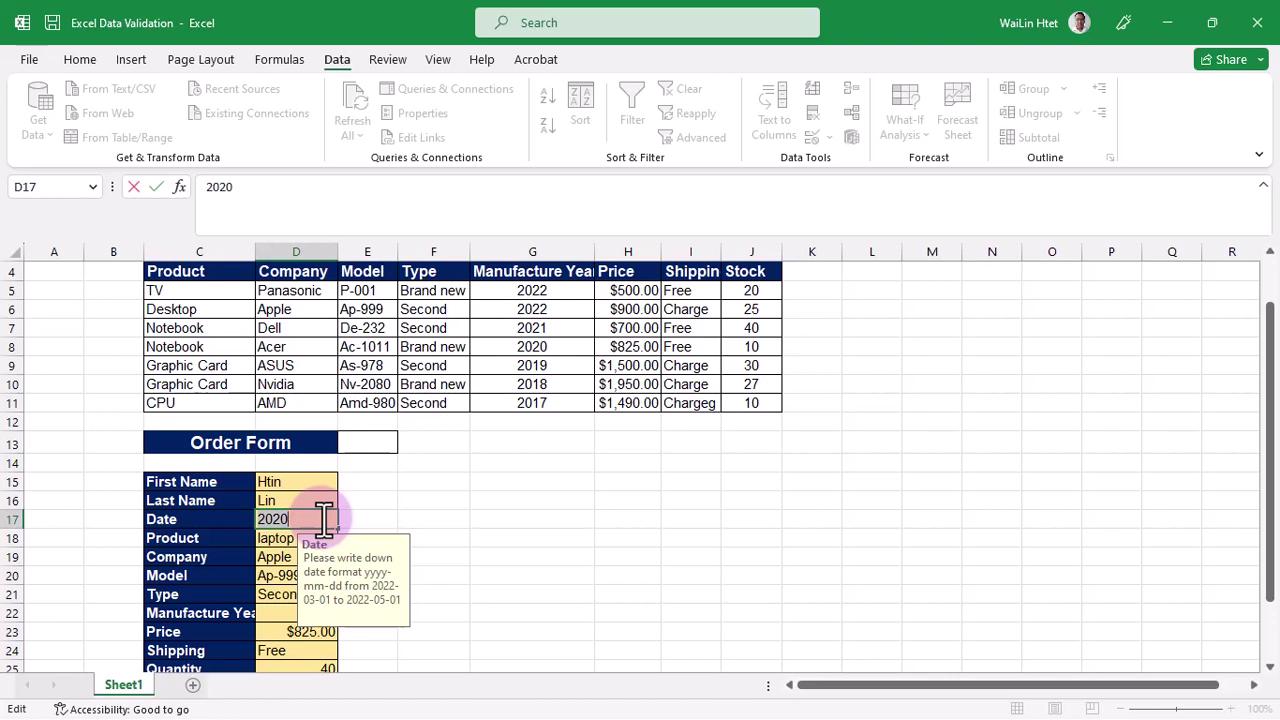
Replace the entry with 2021 and answer Yes, keeping it as 1905-07-13.
key(BackSpace)
key(BackSpace)
key(BackSpace)
text(2021)
key(Return)
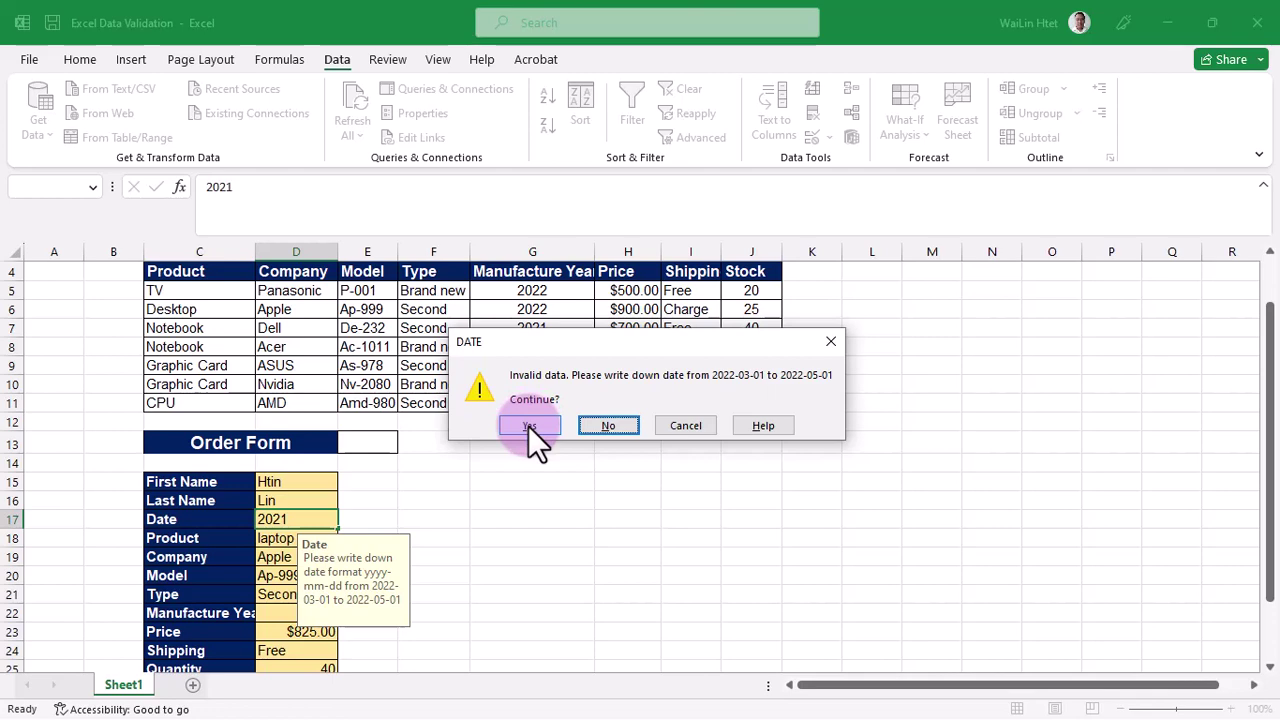
click(528, 425)
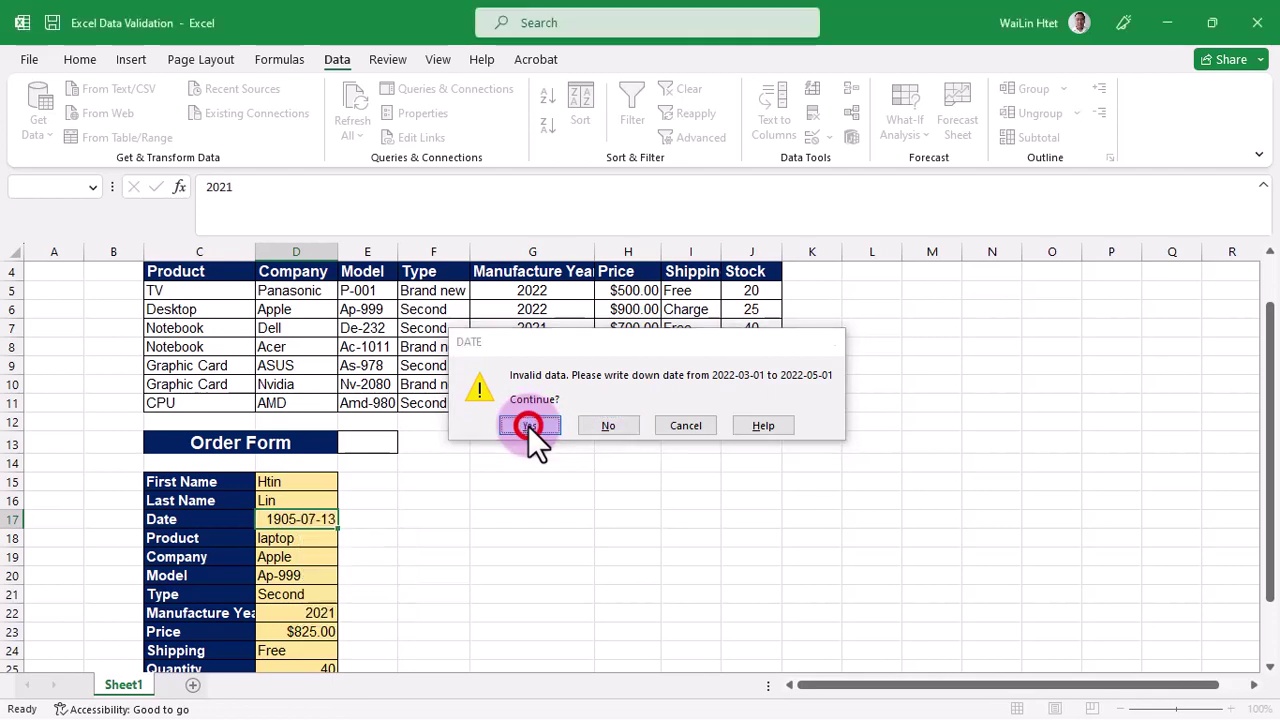
Enter 2022-06-01 in D17 and choose Yes on the DATE warning to keep it.
click(322, 519)
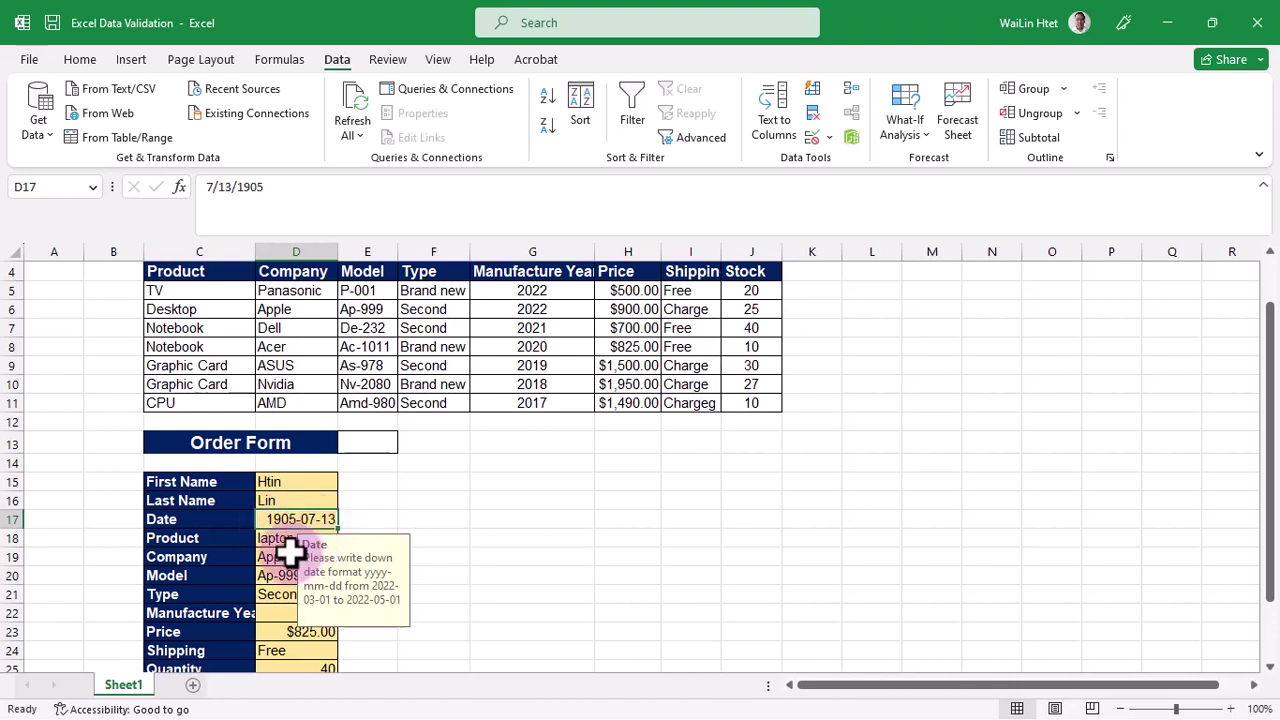
text(2022)
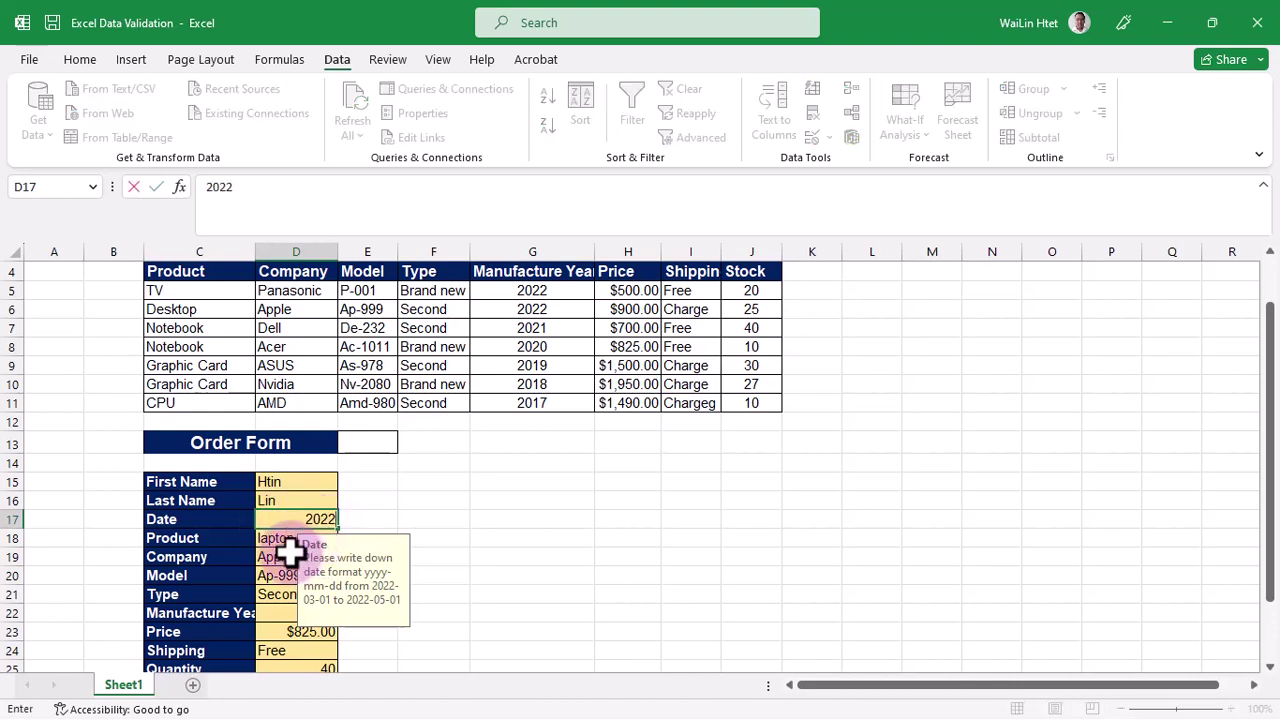
text(-0)
text(5)
key(BackSpace)
text(6)
text(-0)
text(1)
key(Return)
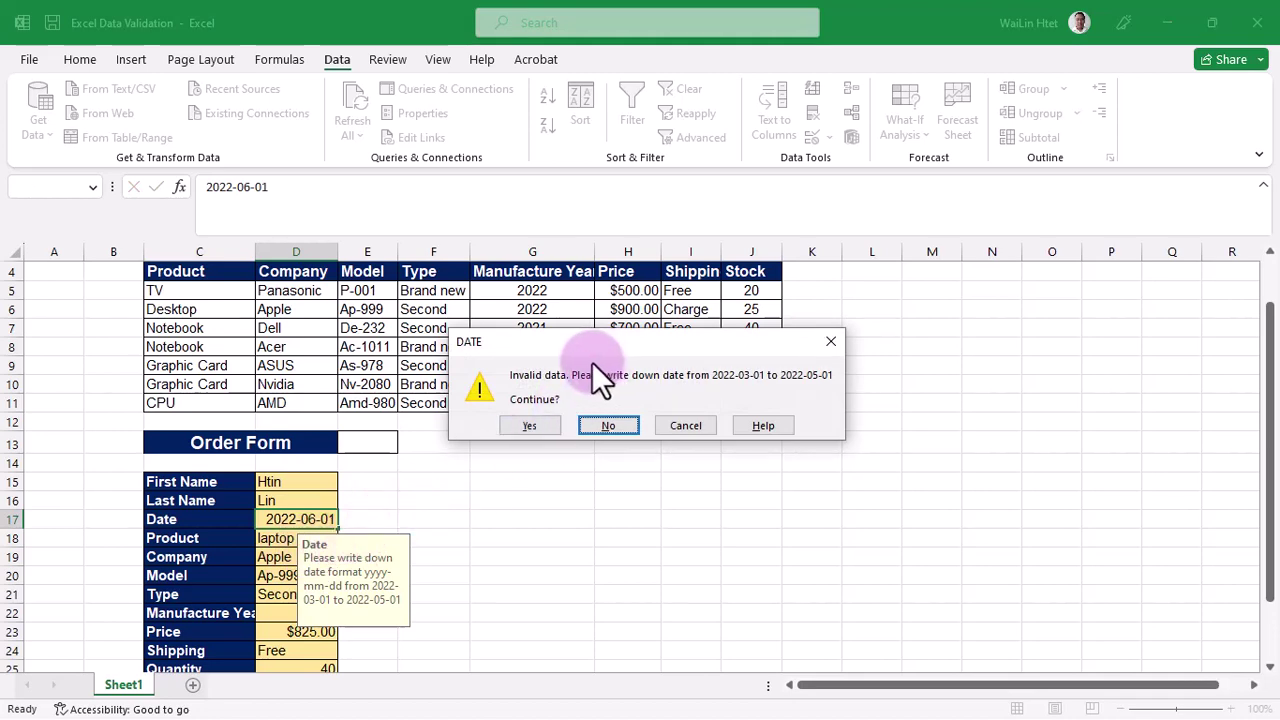
drag(563, 349, 559, 433)
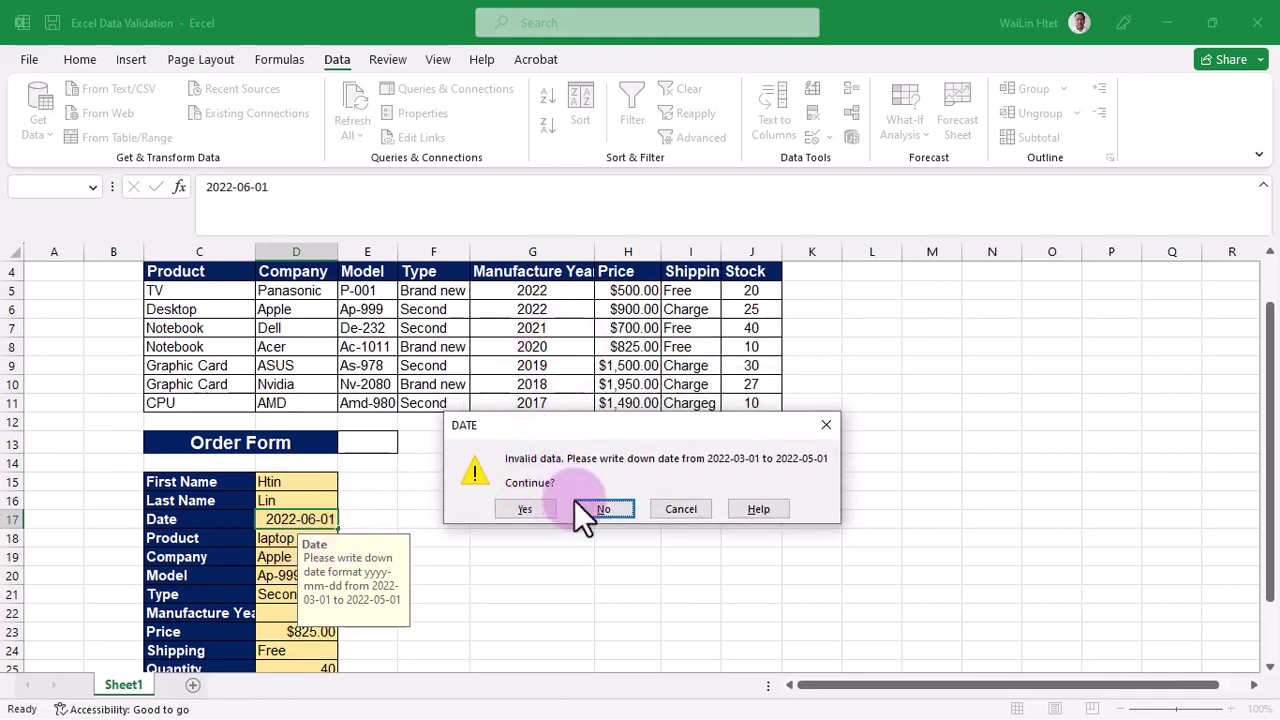
click(510, 510)
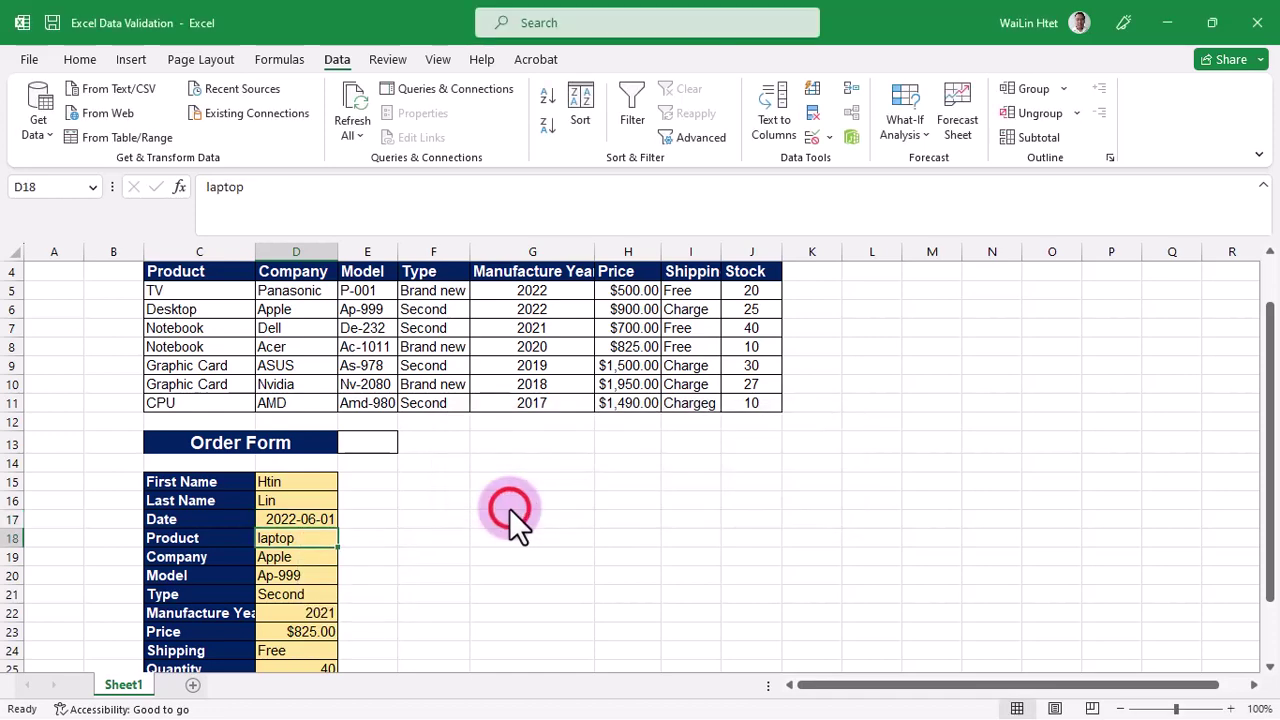
Clear the 2022-06-01 date from Date cell D17.
click(330, 520)
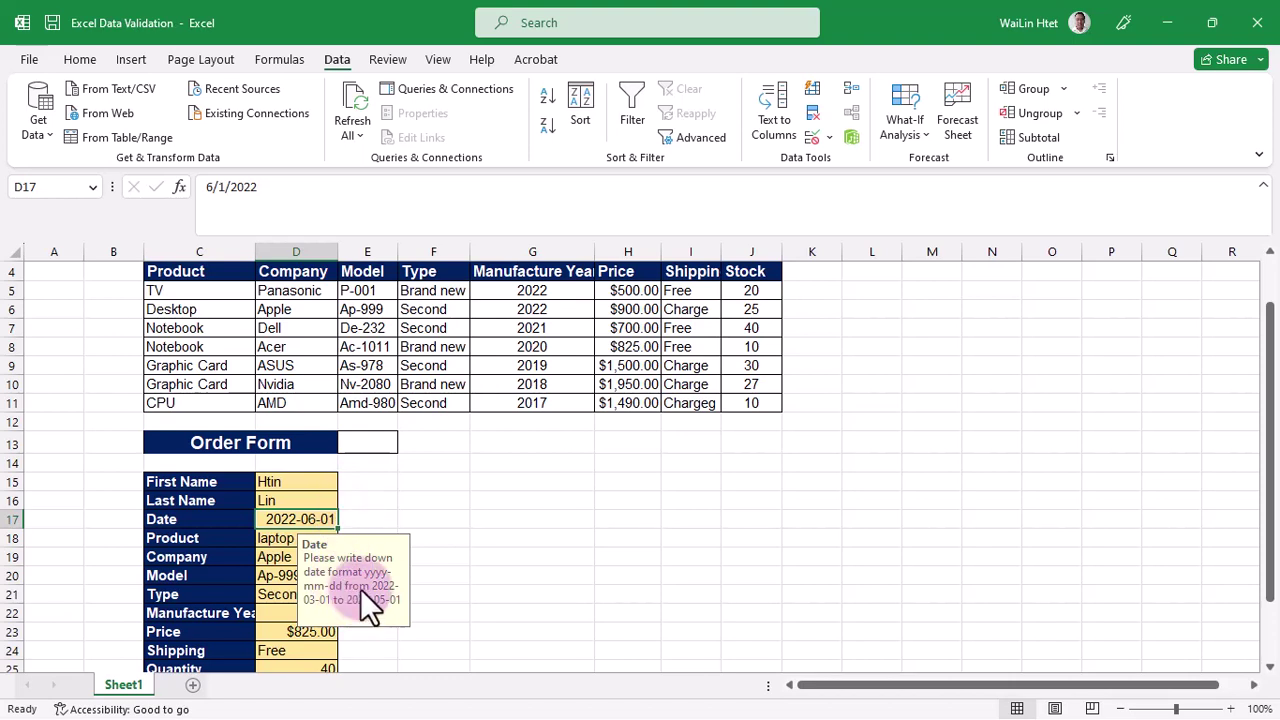
key(Delete)
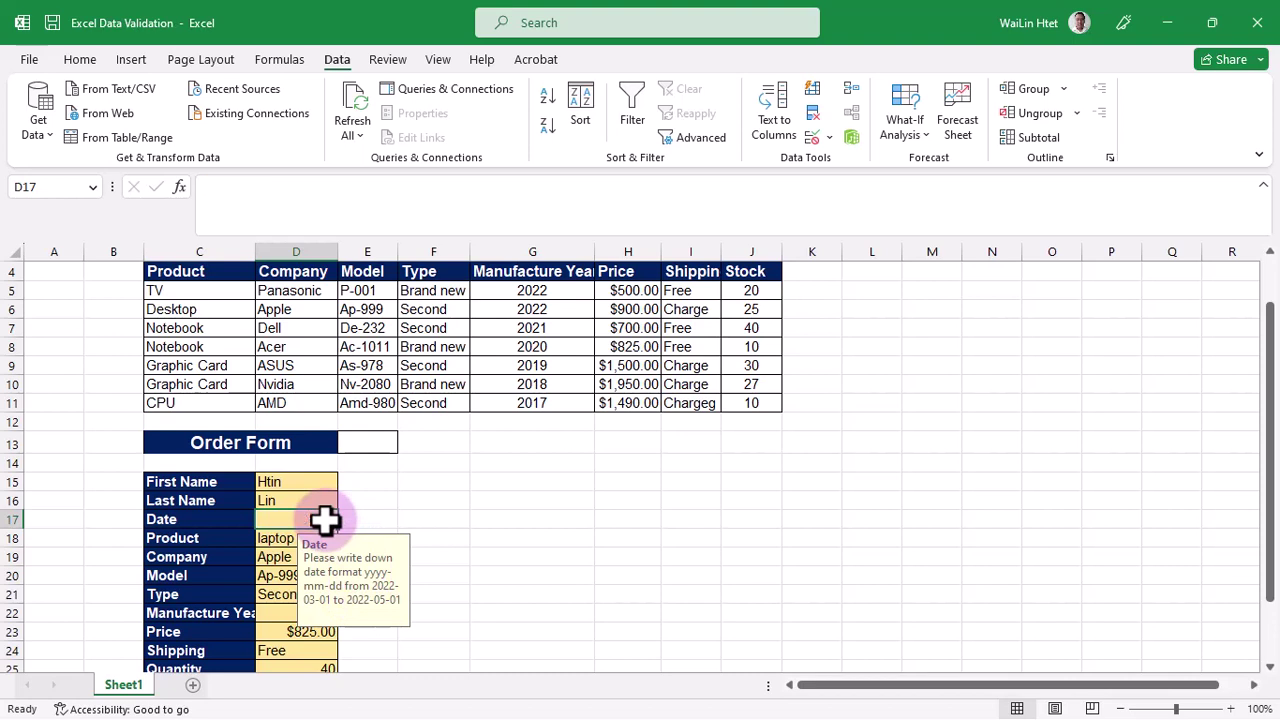
Switch the Date cell's validation error alert style from Warning to Information.
click(830, 137)
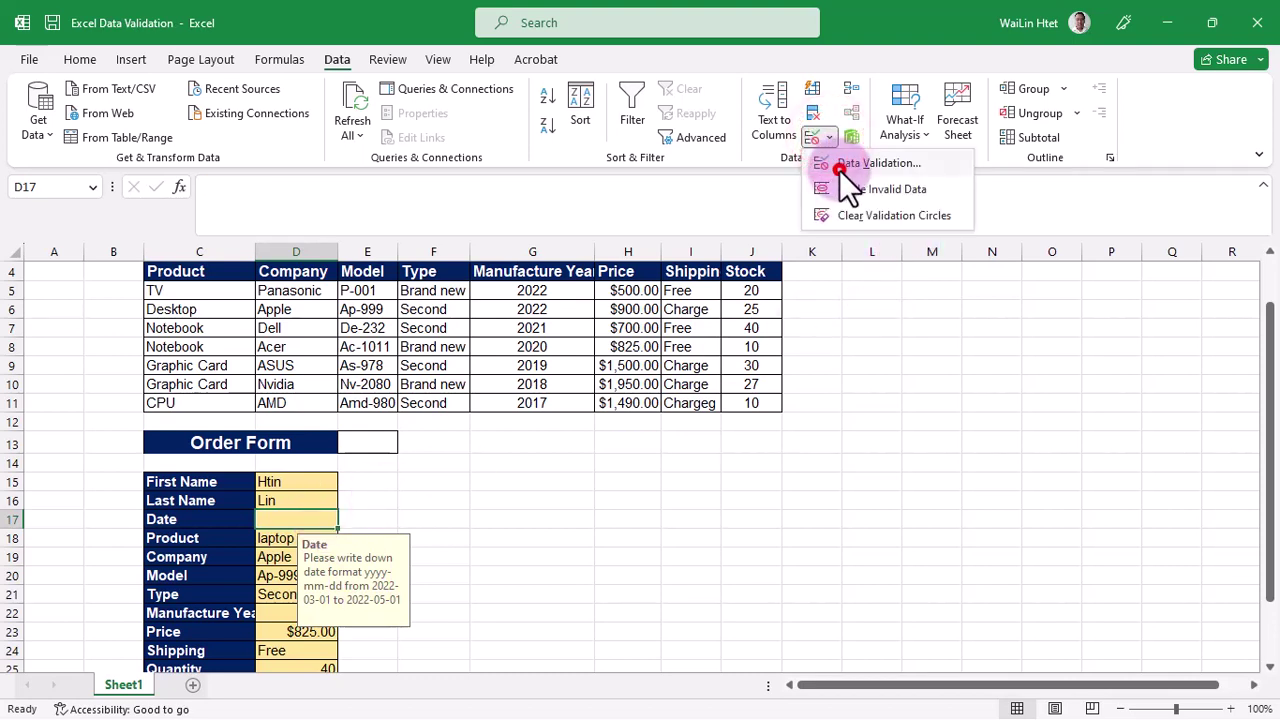
click(839, 166)
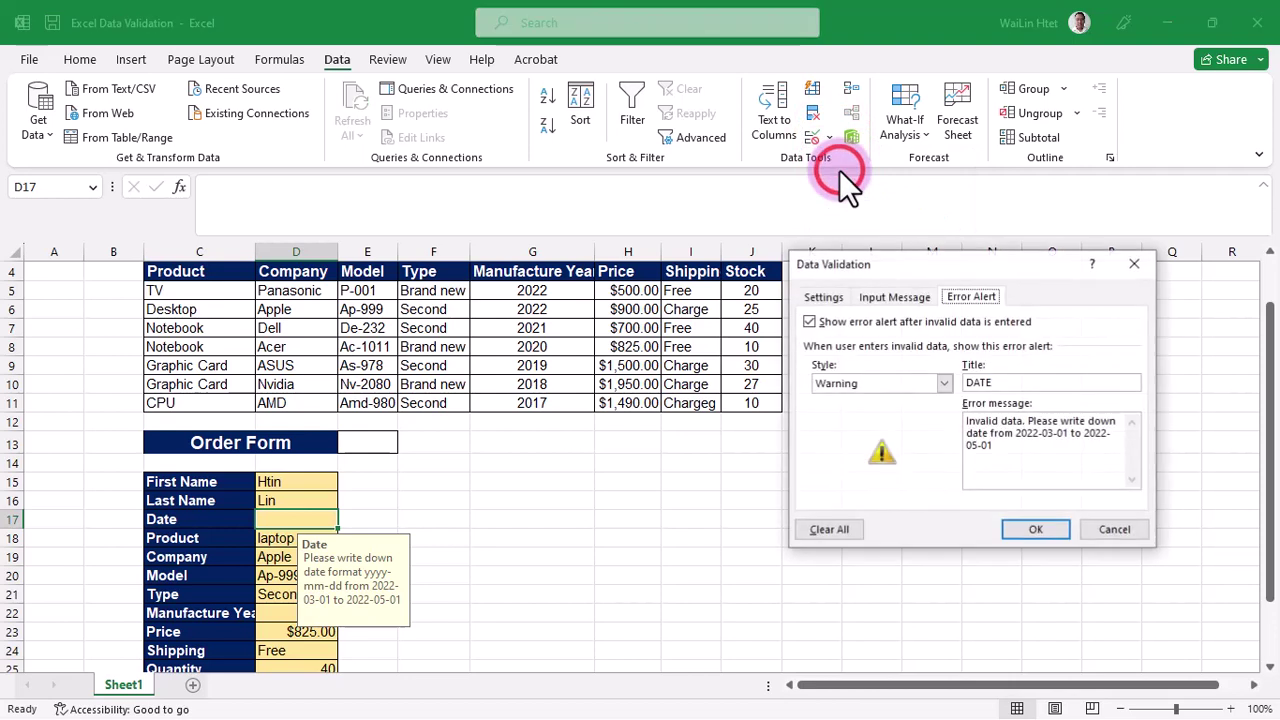
click(922, 381)
click(899, 424)
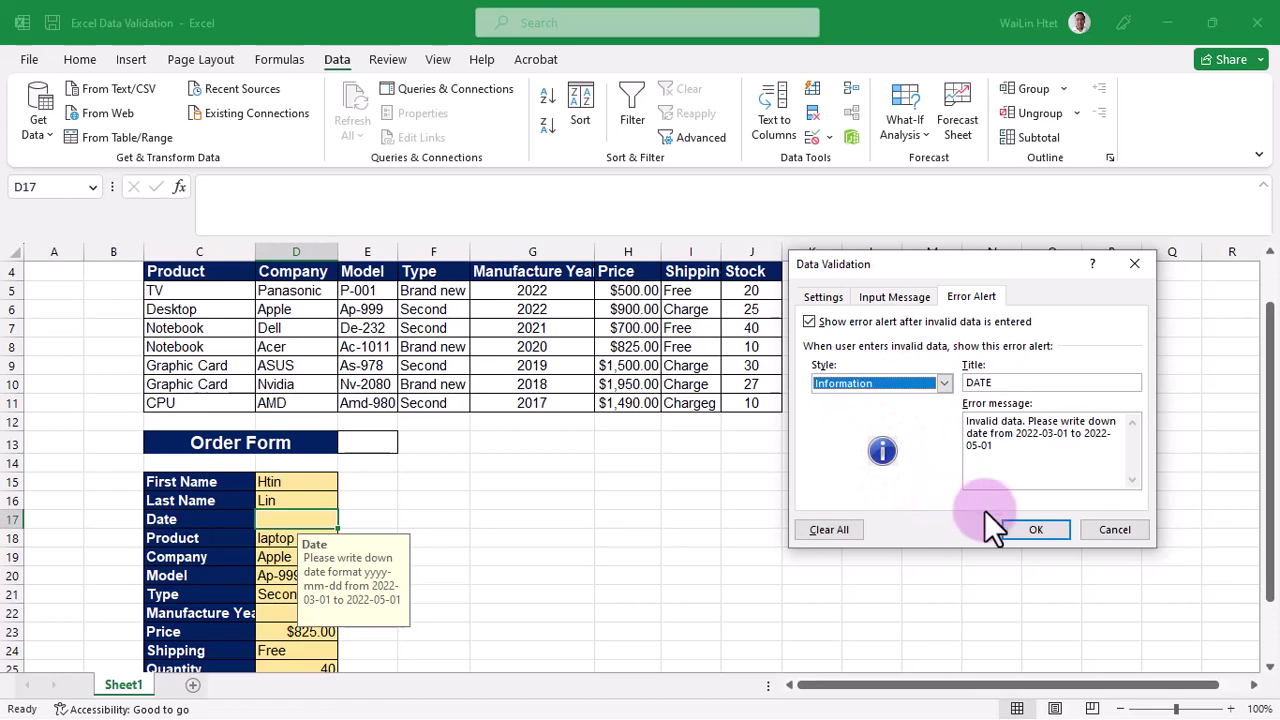
click(1030, 531)
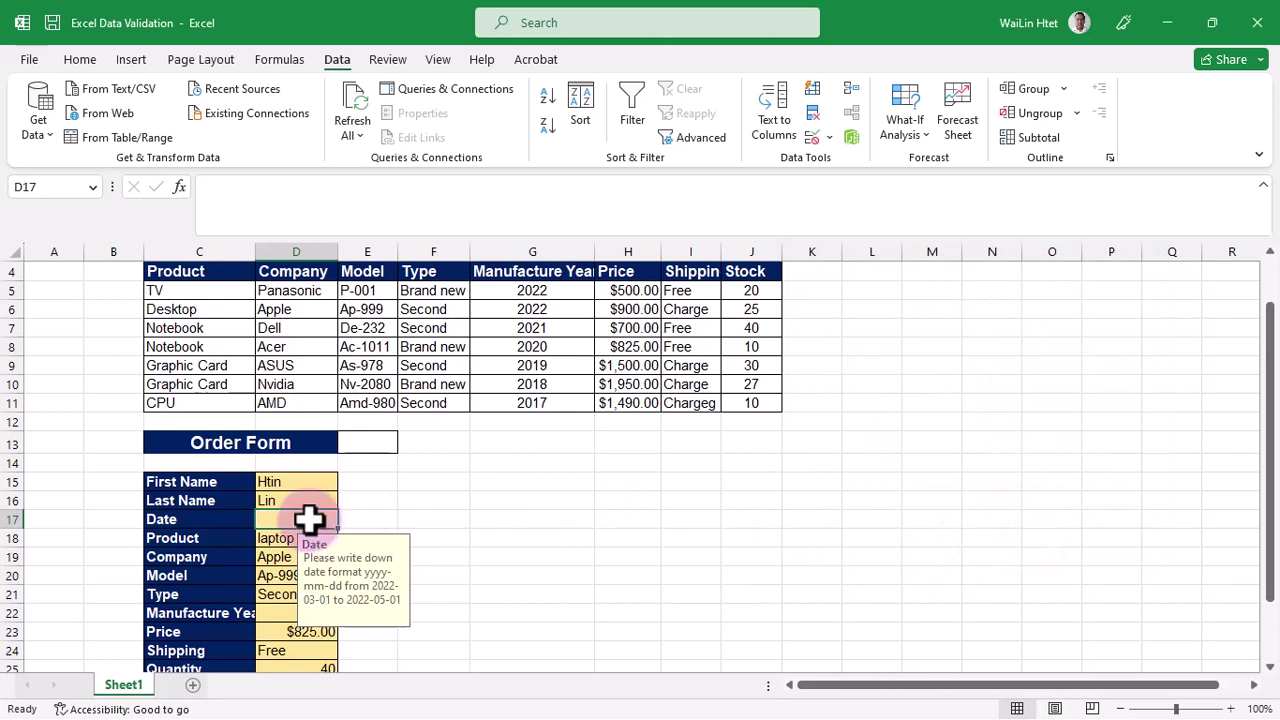
Enter 2022-06-01 in D17 and cancel it at the Information alert.
text(2022)
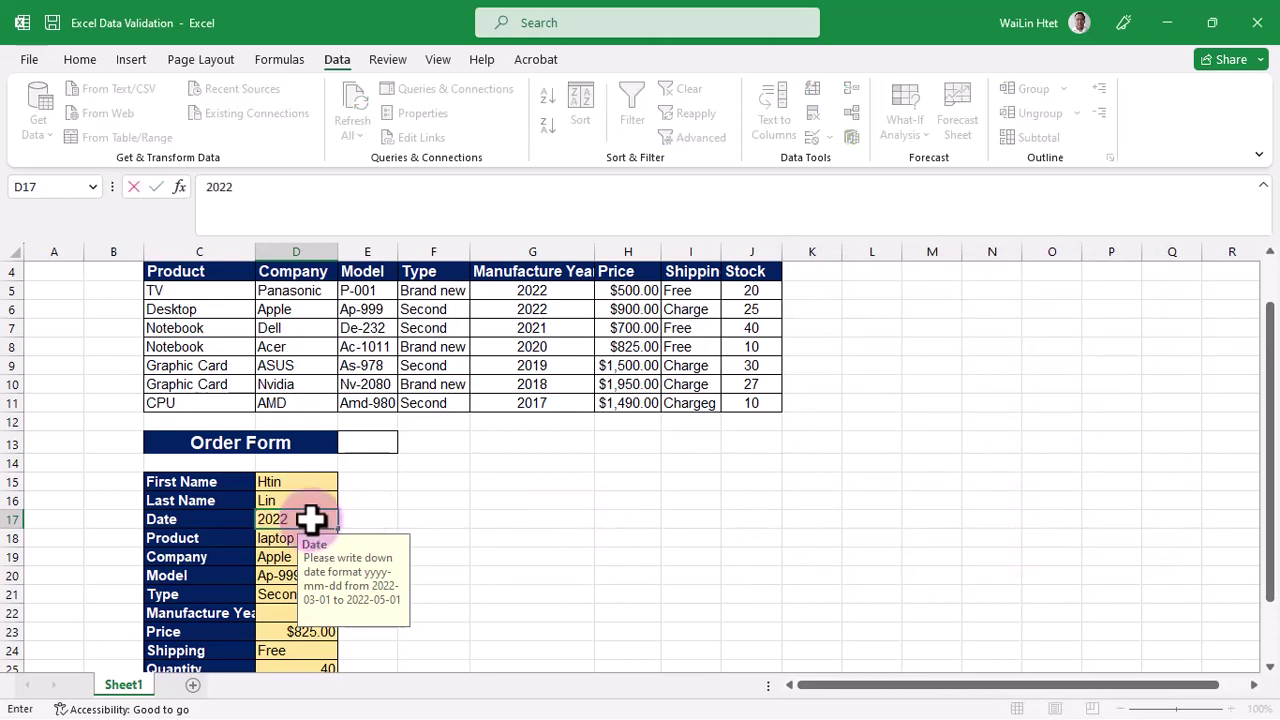
text(-06)
text(-01)
key(Return)
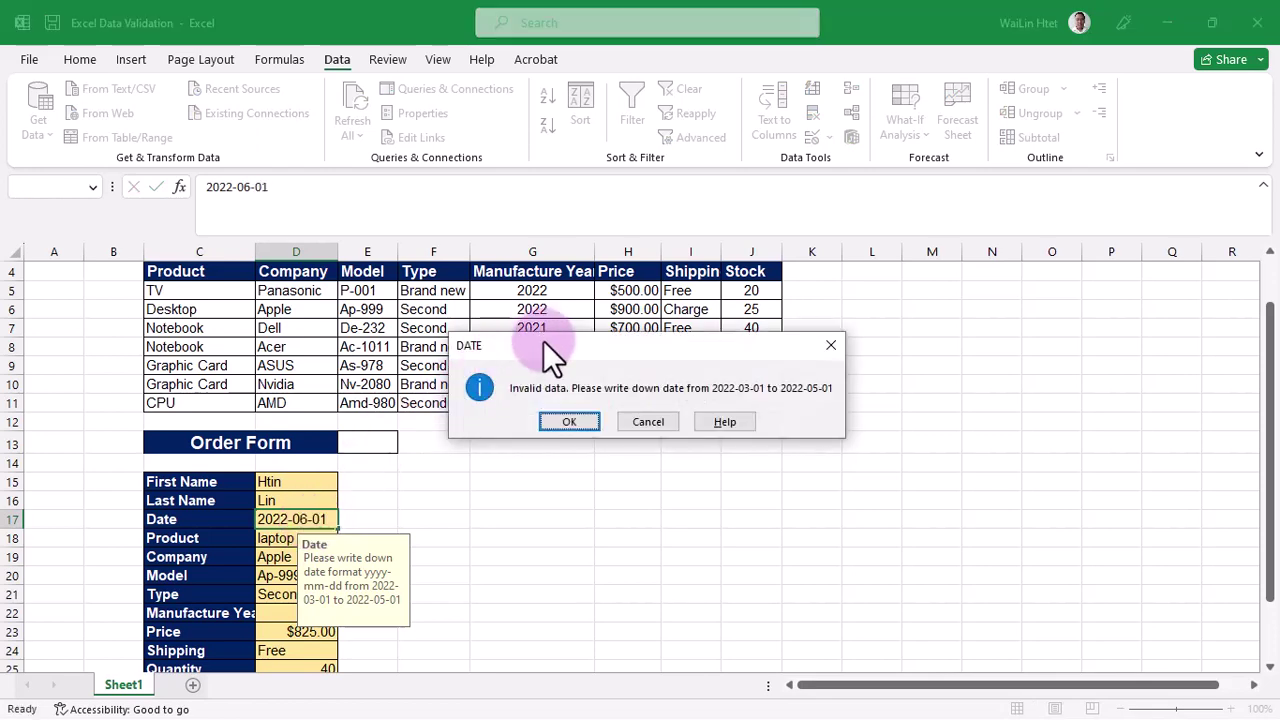
drag(543, 343, 489, 444)
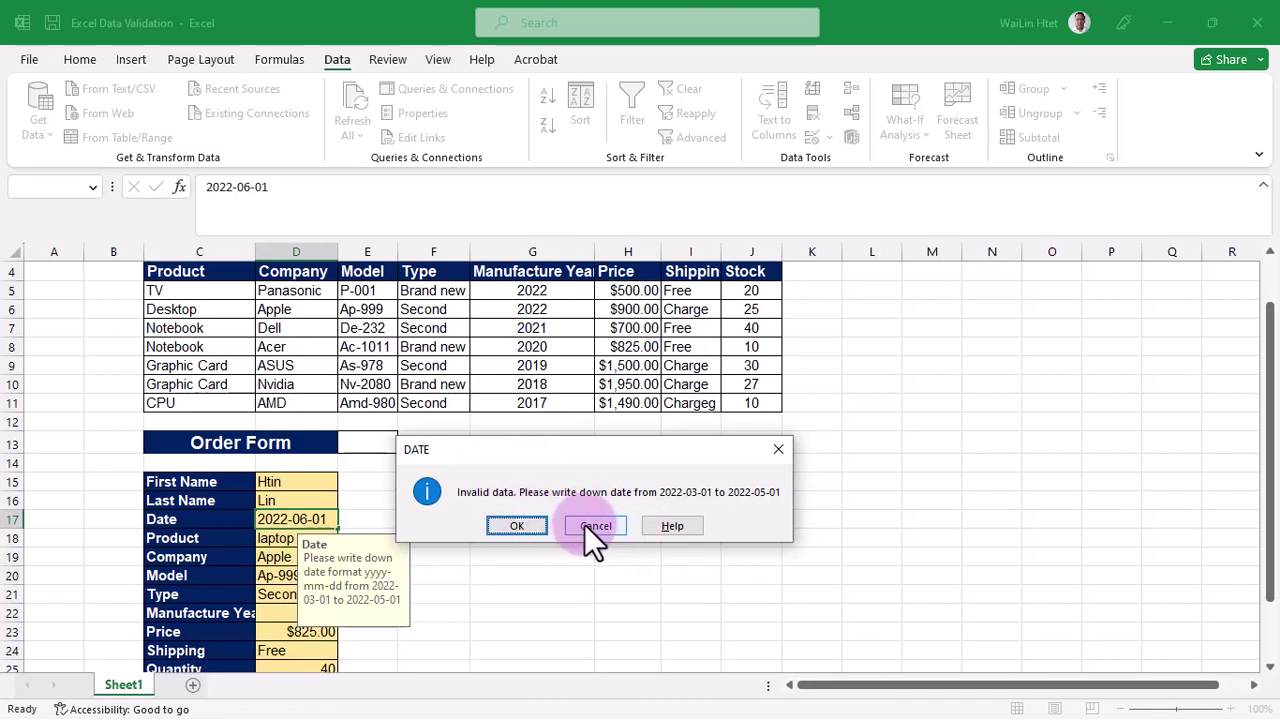
click(595, 530)
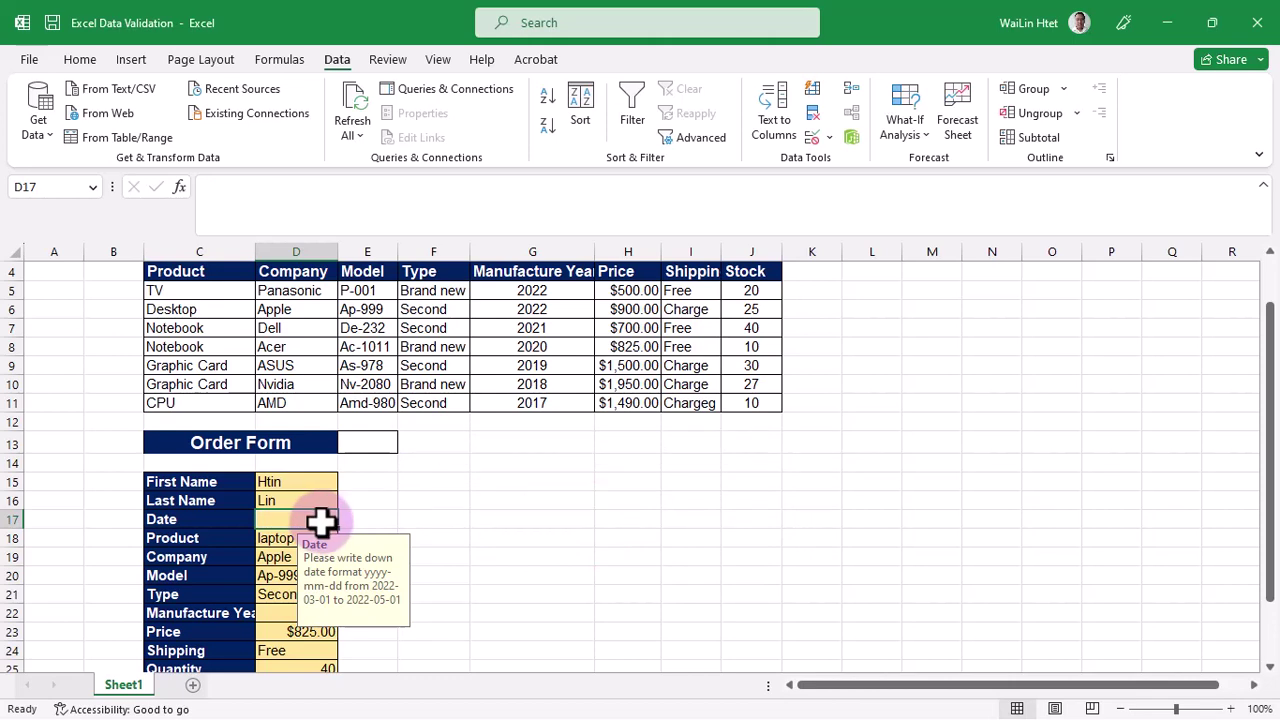
Re-enter 2022-06-01 in D17, accept it with OK, and reselect the cell.
text(2022=)
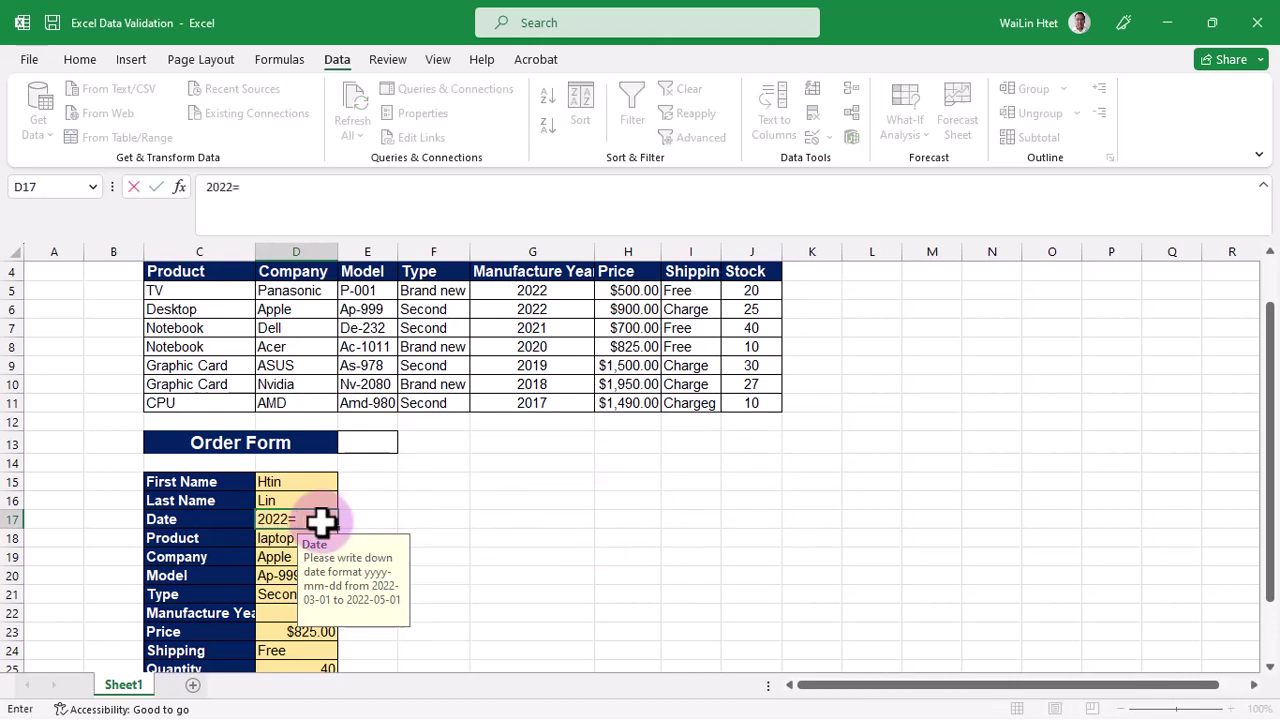
key(BackSpace)
text(-0)
text(6-01)
key(Return)
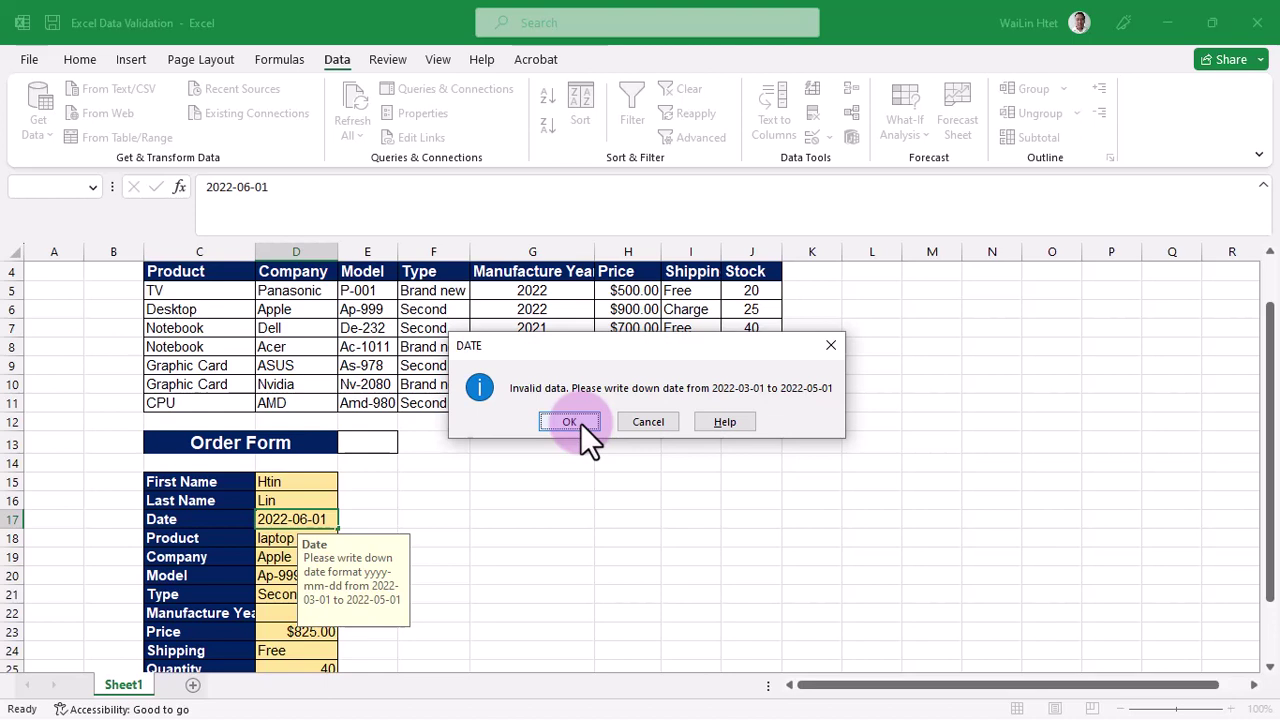
click(569, 422)
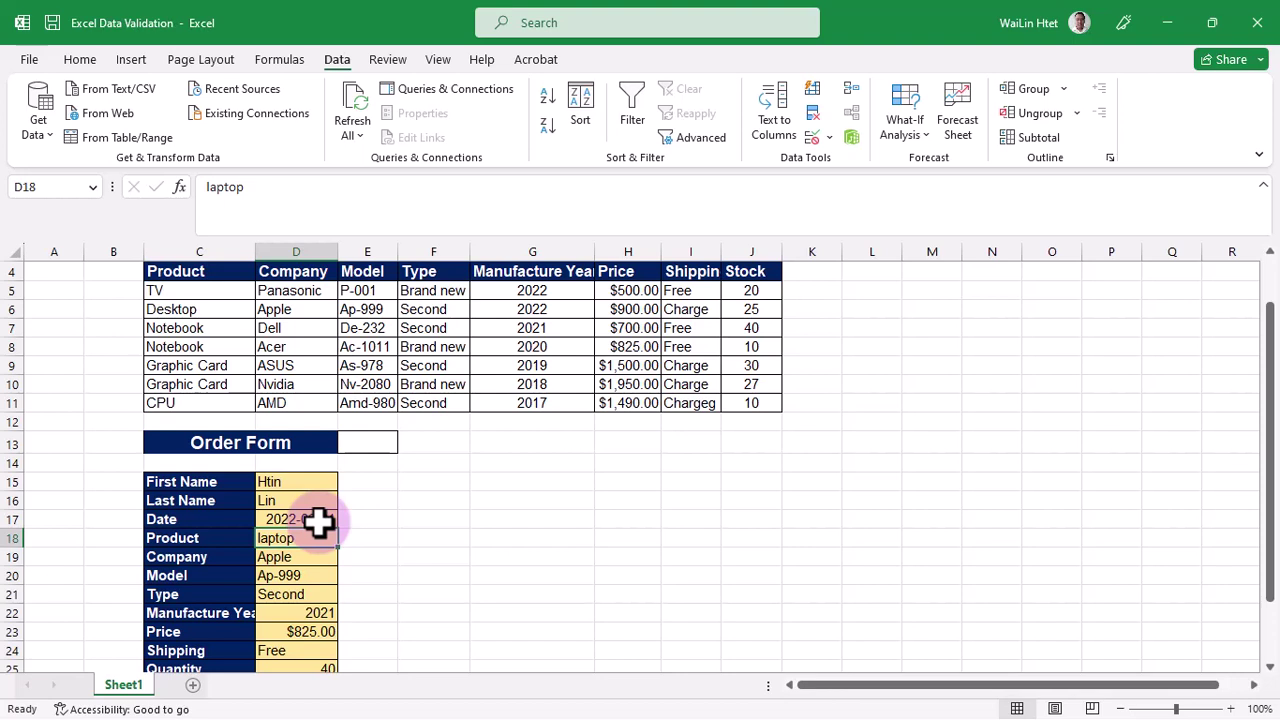
click(318, 520)
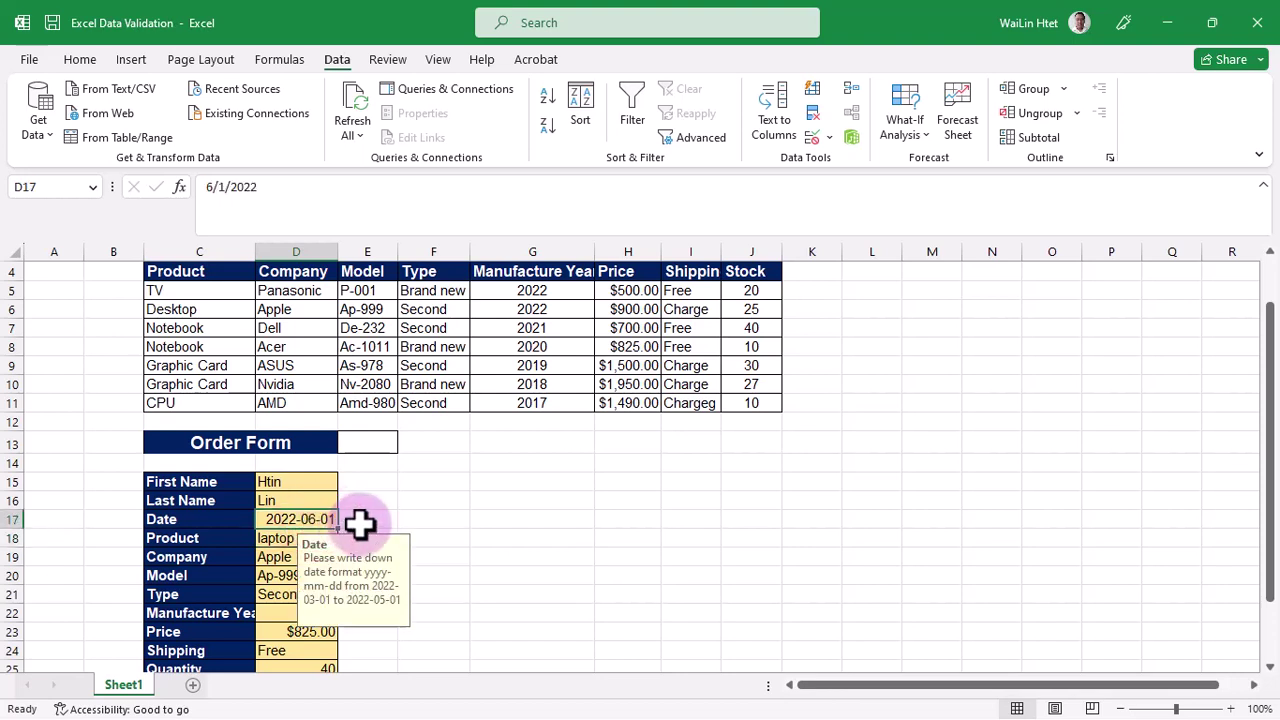